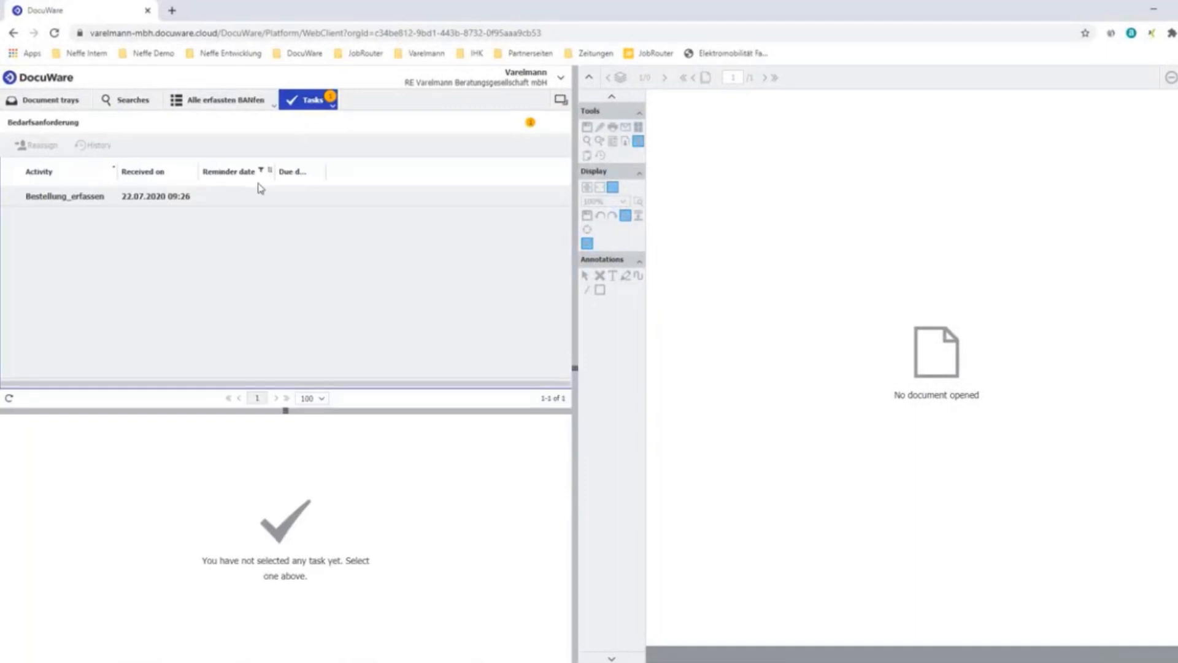
# - Open the Bestellung_erfassen task with its purchase request, and switch to SAP to start the ME21N create purchase order transaction
pyautogui.click(257, 206)
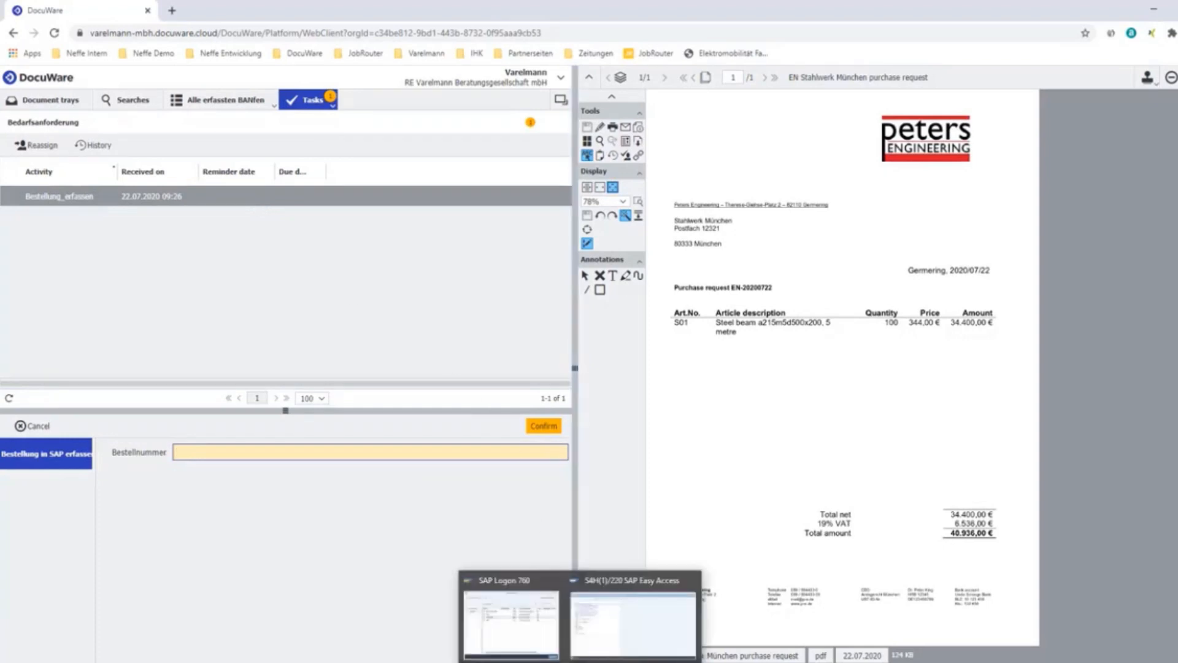
pyautogui.click(580, 662)
pyautogui.click(608, 638)
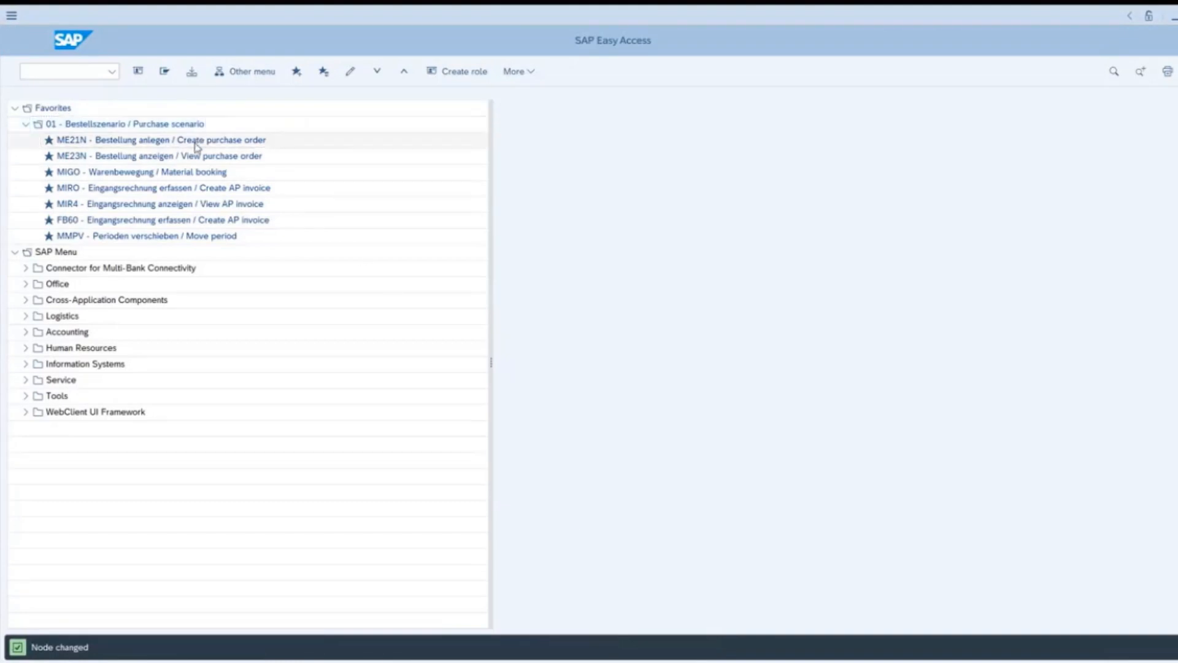
pyautogui.doubleClick(195, 145)
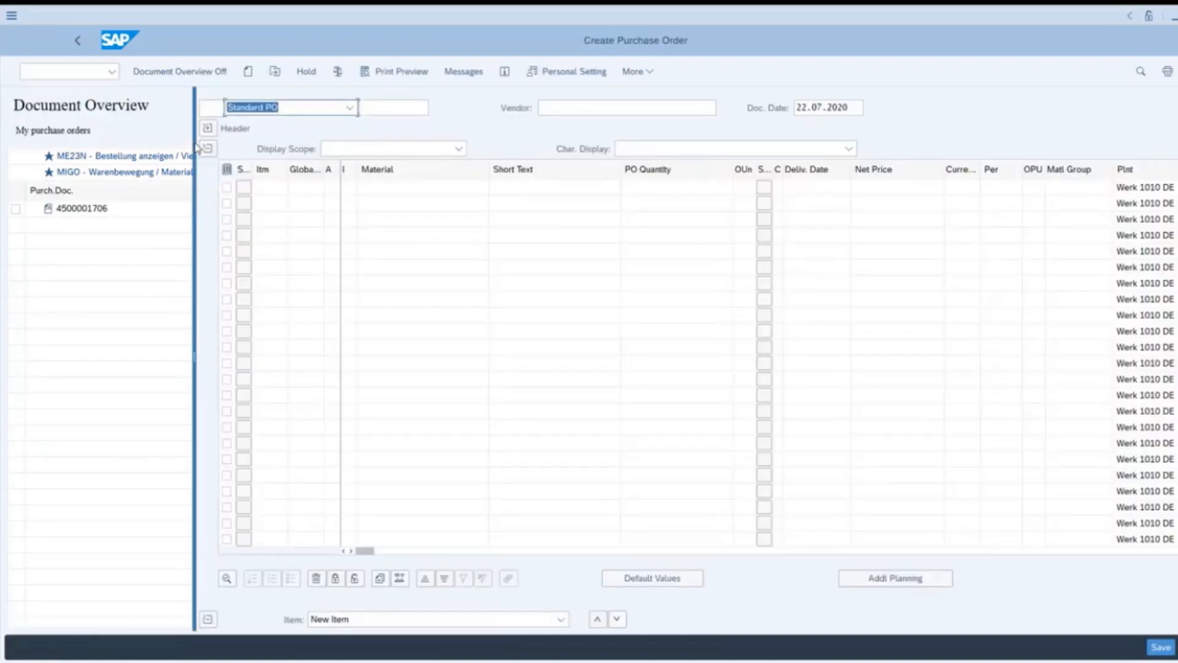
# - Fill in the standard purchase order with vendor Stahlwerk München, material S01 and a PO quantity of 100
pyautogui.click(597, 112)
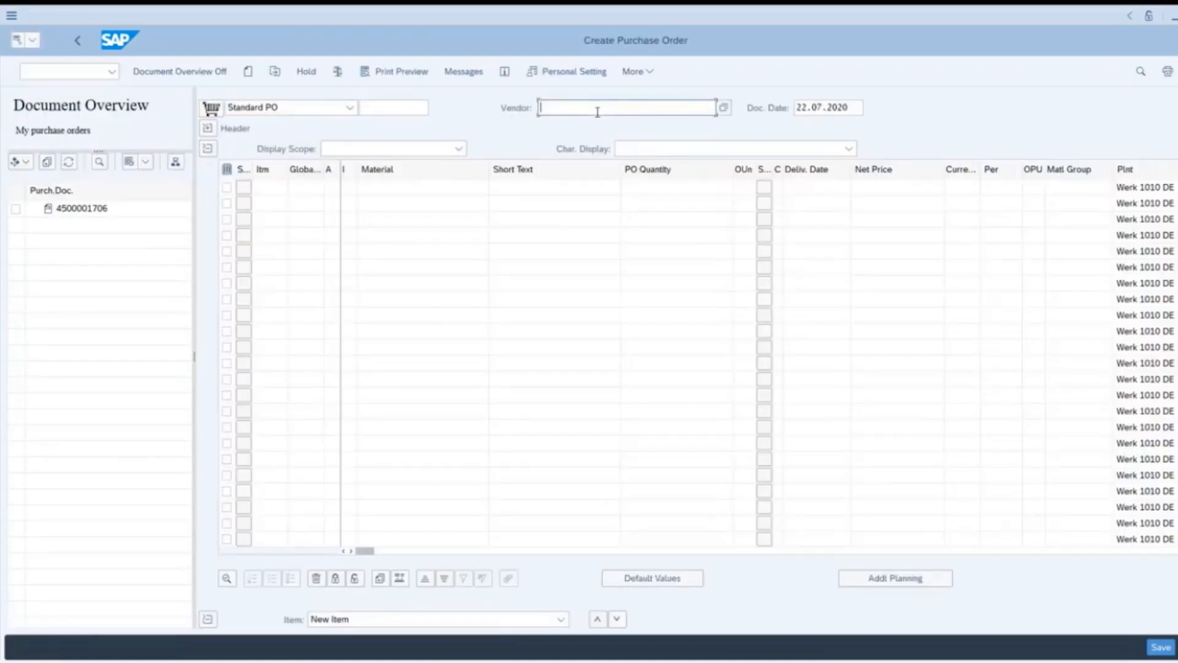
pyautogui.write('0')
pyautogui.click(606, 126)
pyautogui.click(383, 187)
pyautogui.write('tg11')
pyautogui.press('Return')
pyautogui.click(383, 187)
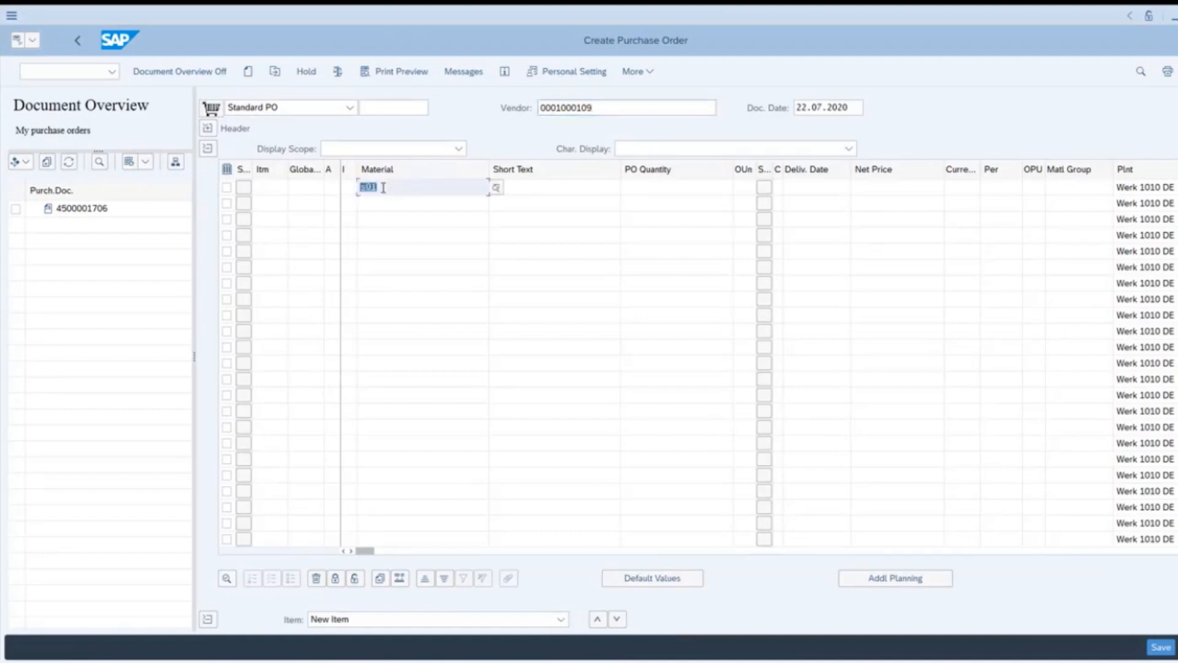
pyautogui.click(638, 192)
pyautogui.write('100')
pyautogui.press('Return')
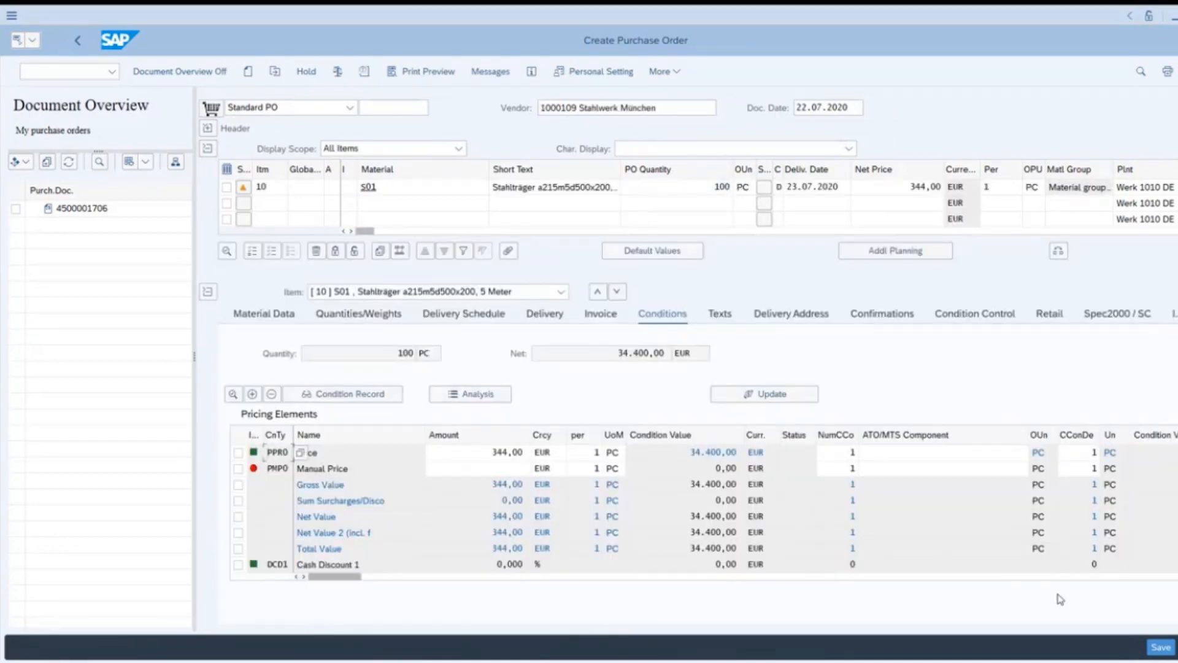
# - Save the purchase order, and switch to DocuWare to enter its order number as Bestellnummer and confirm the task
pyautogui.click(1161, 648)
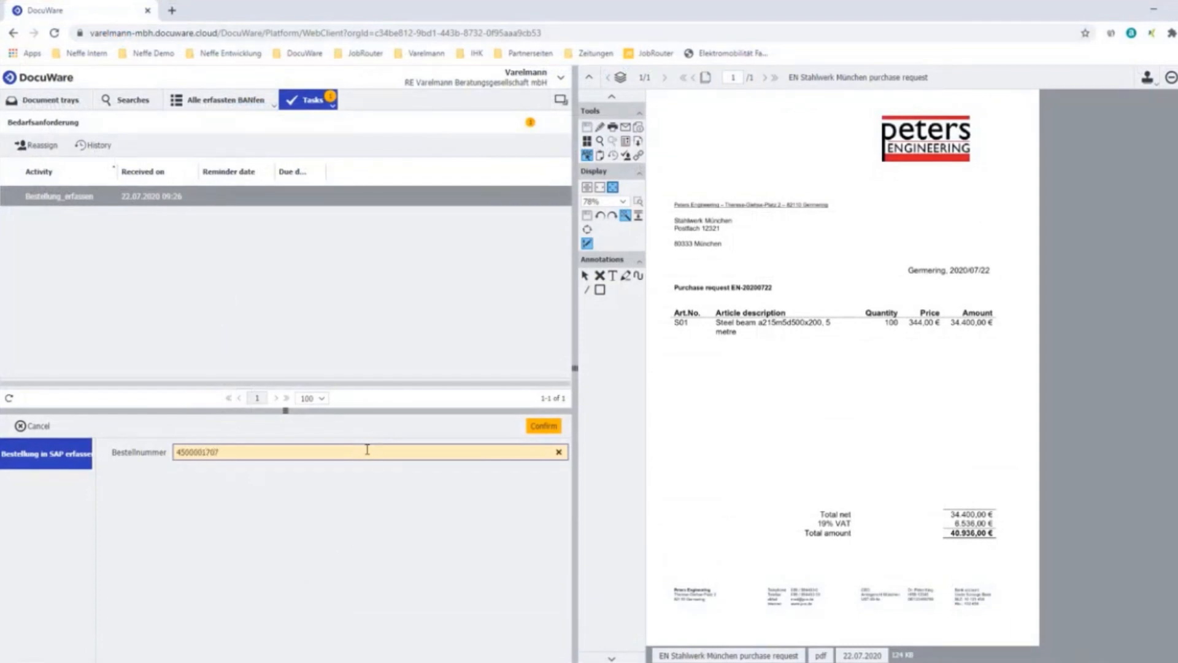
pyautogui.click(533, 432)
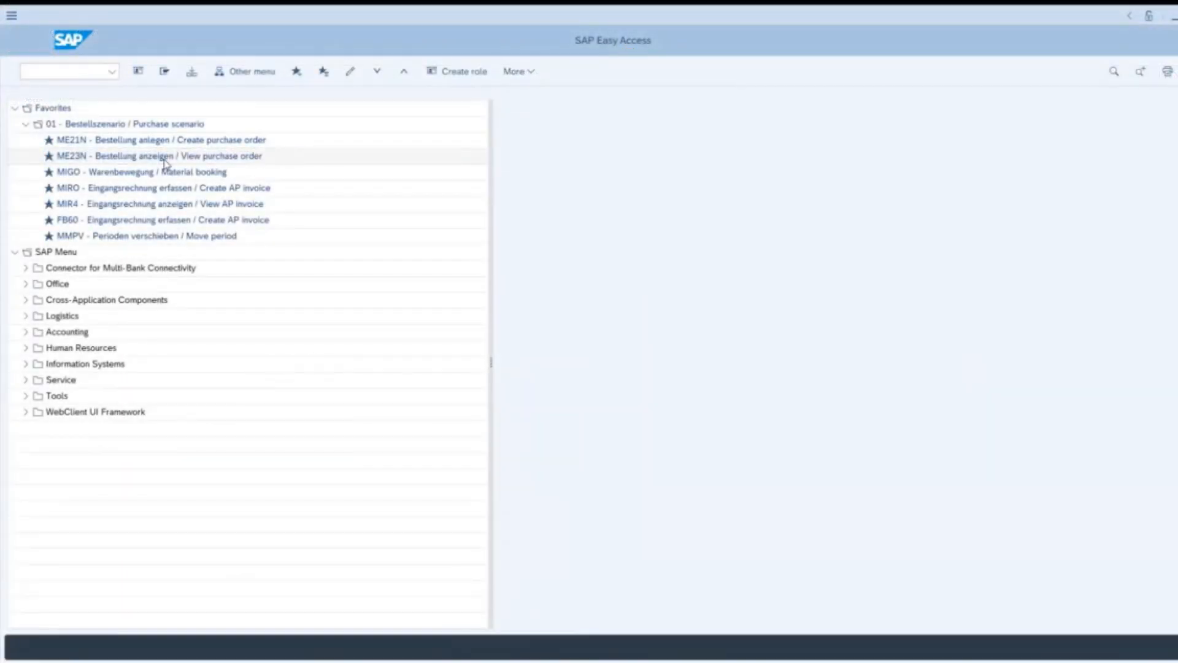
# - Switch to SAP, display the new purchase order with ME23N and open the Purchase Order document from its attachment list
pyautogui.doubleClick(166, 158)
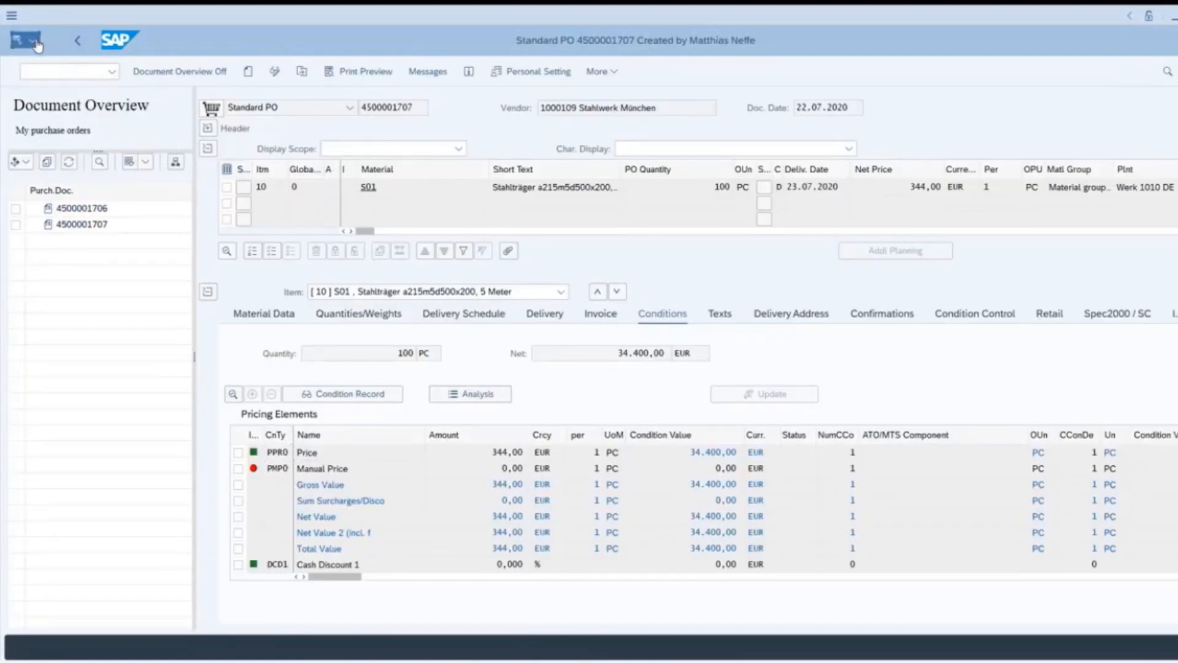
pyautogui.click(37, 44)
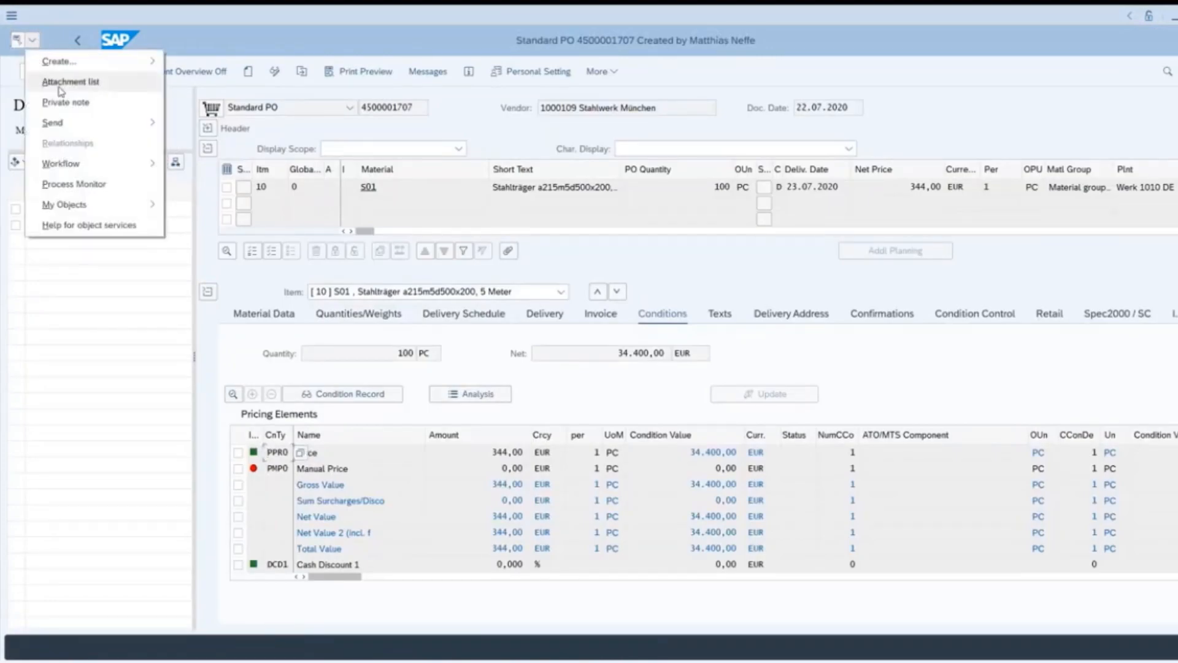
pyautogui.click(61, 91)
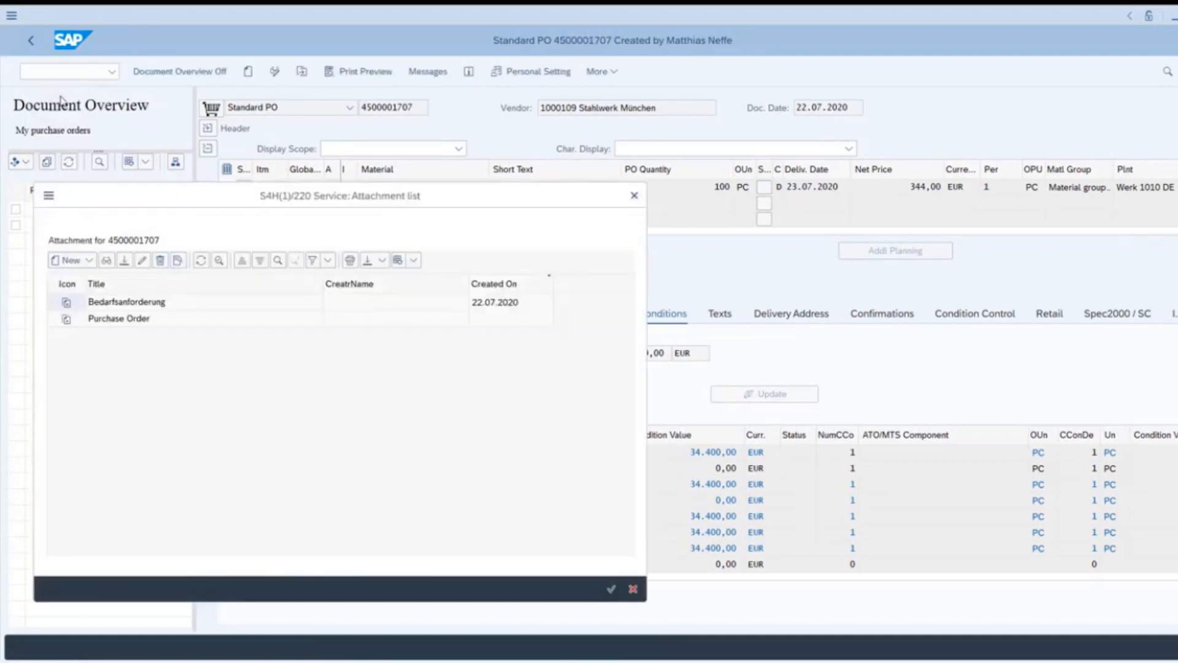
pyautogui.doubleClick(141, 320)
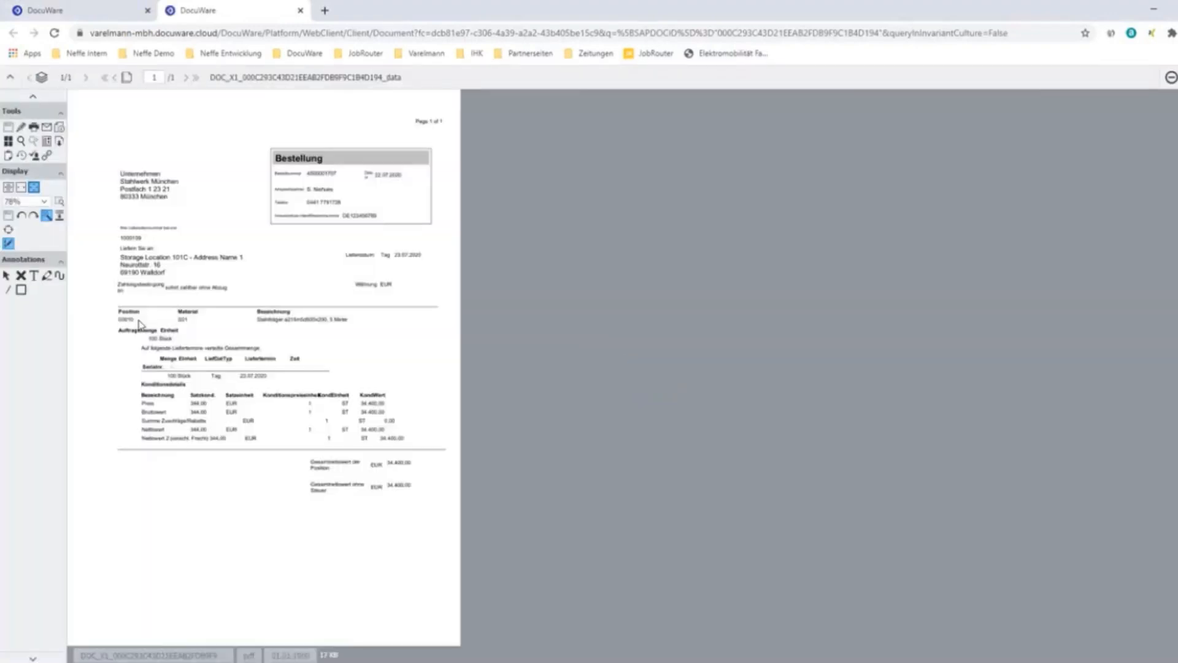
# - Highlight the order number in the Bestellung box of the document in yellow and save the annotation
pyautogui.click(47, 276)
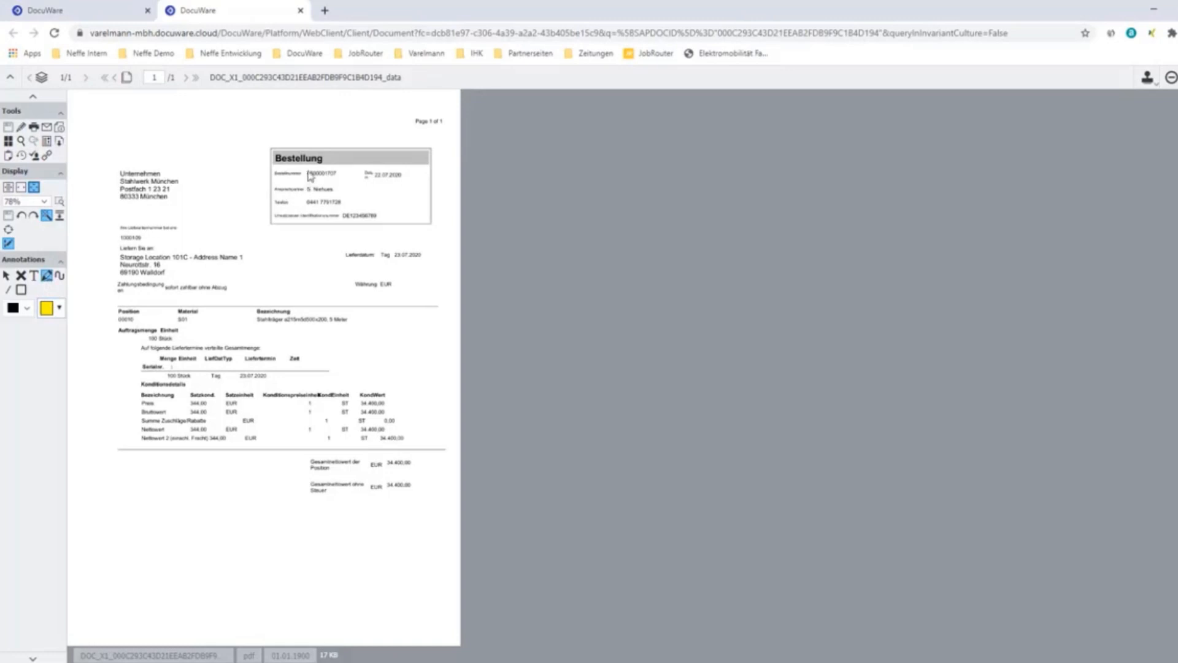
pyautogui.moveTo(307, 174); pyautogui.dragTo(335, 175)
pyautogui.click(9, 129)
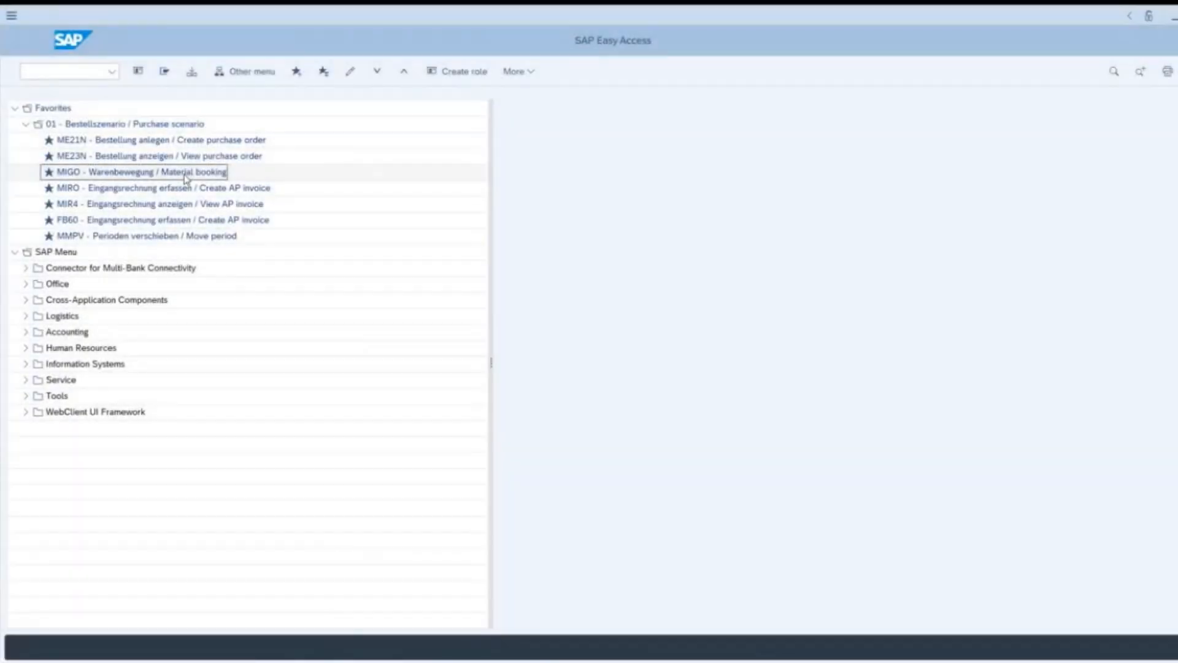
# - Switch to SAP and post a MIGO goods receipt for the new purchase order with its item marked OK
pyautogui.doubleClick(185, 175)
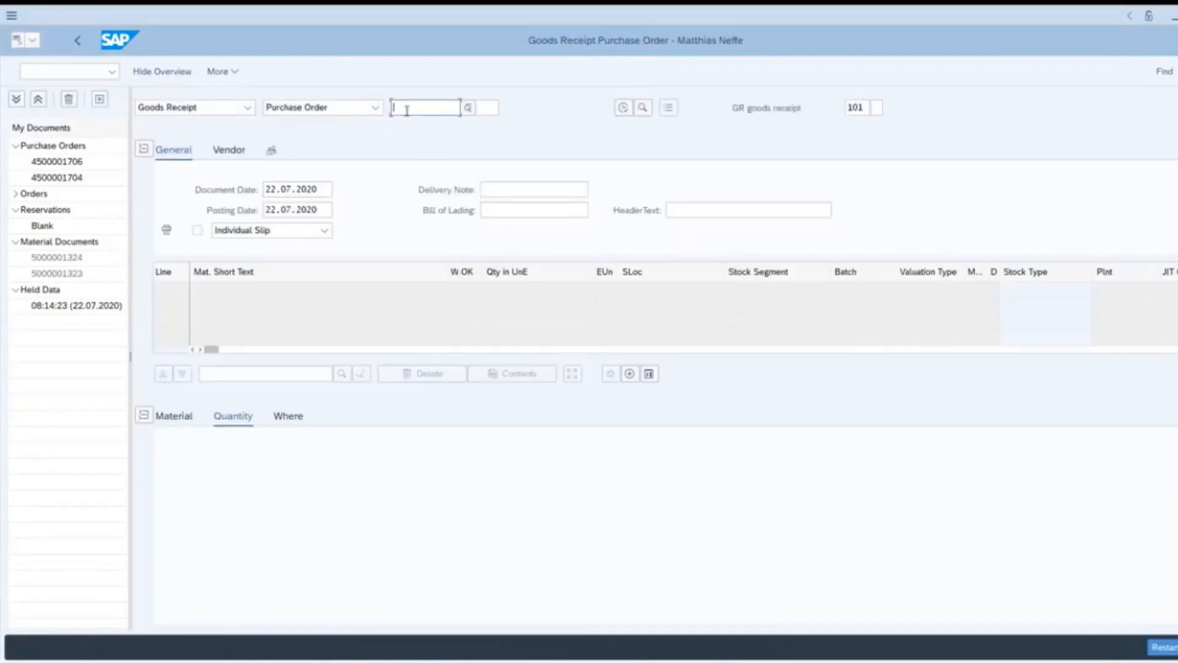
pyautogui.click(407, 111)
pyautogui.write('4500001707')
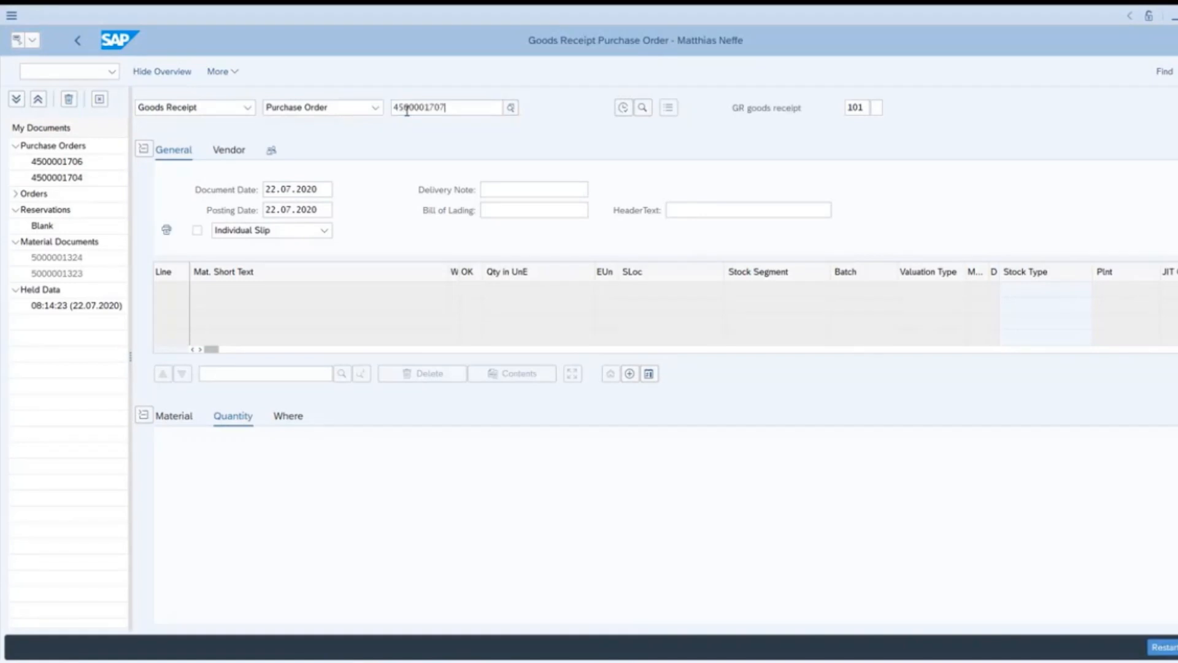
pyautogui.press('Return')
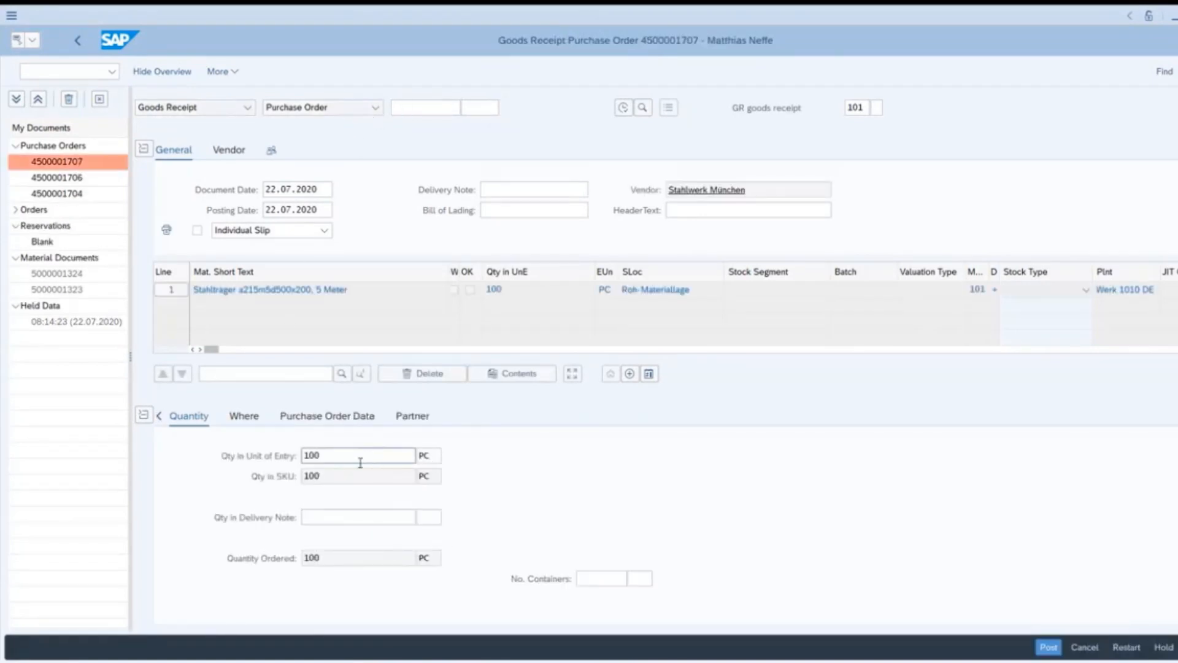
pyautogui.scroll(-2, 302, 522)
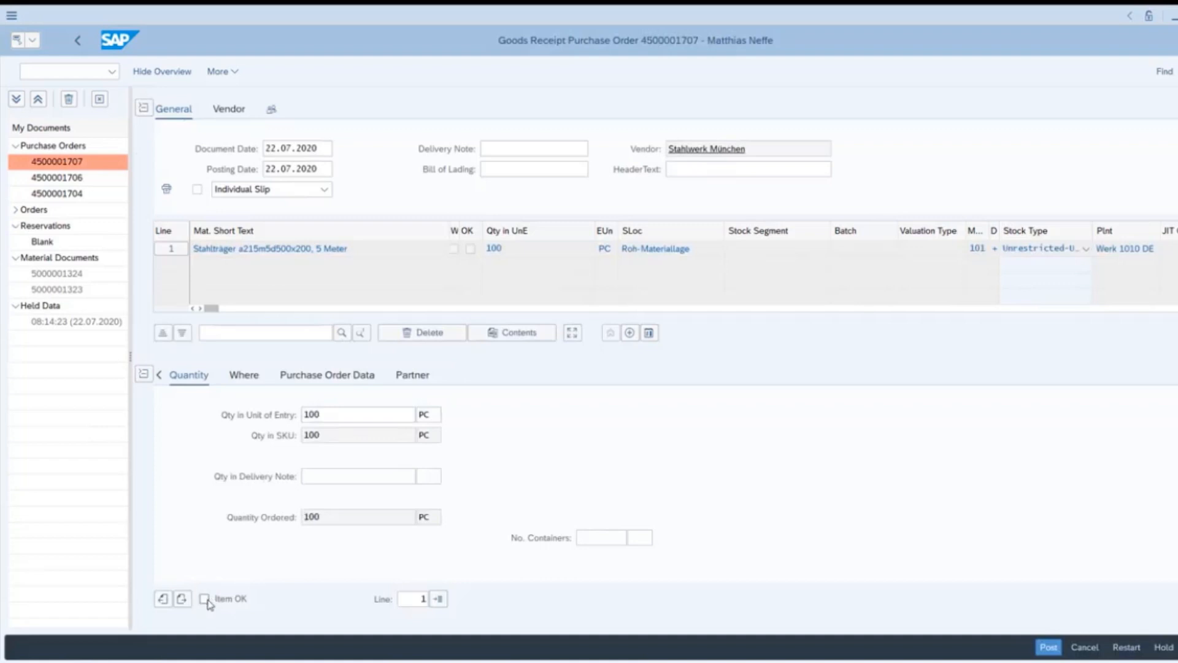
pyautogui.click(1049, 648)
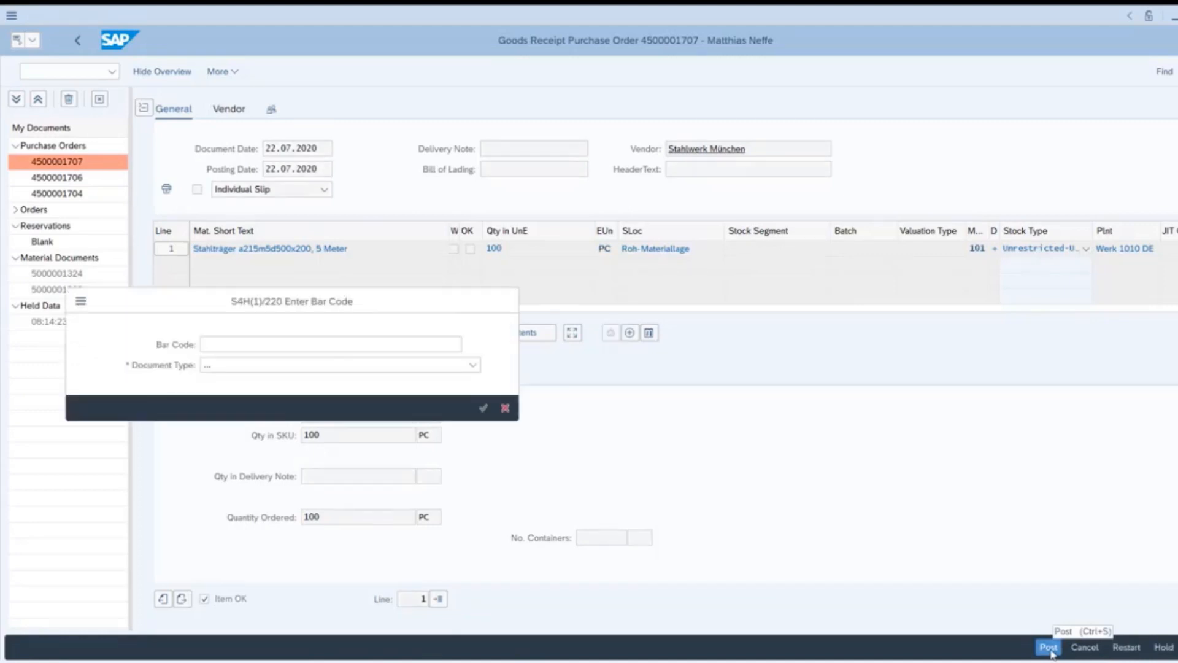
# - Assign bar code 10010 to the goods receipt with document type Goods receipt with reference to PO
pyautogui.write('10010')
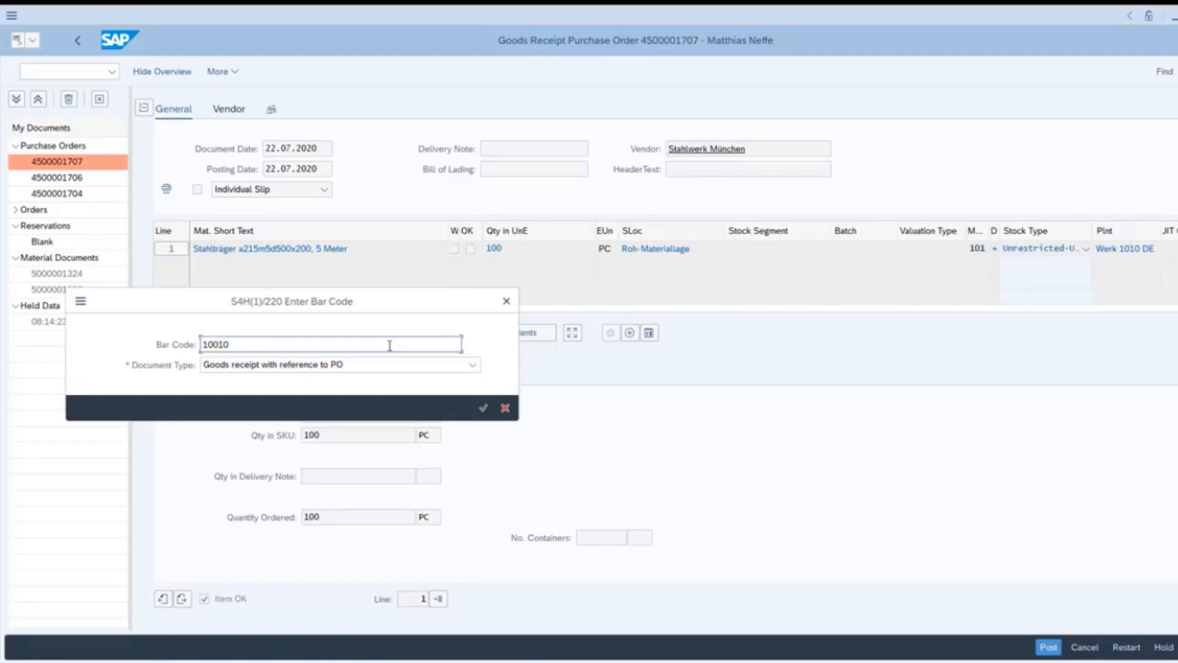
pyautogui.moveTo(383, 305); pyautogui.dragTo(663, 243)
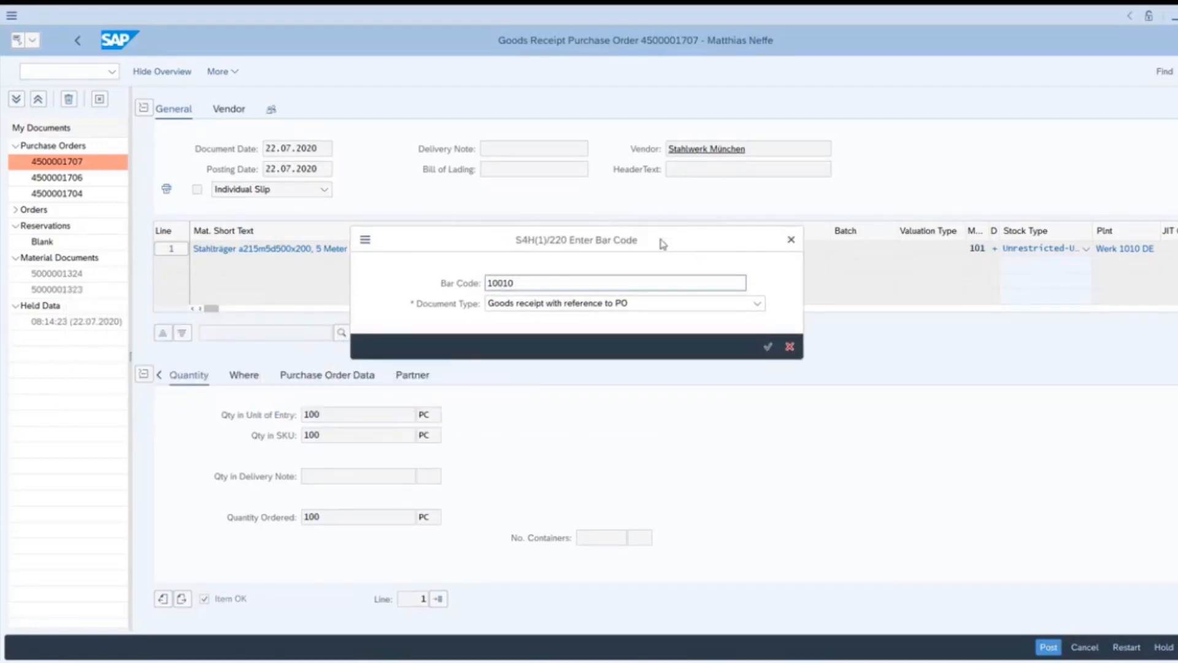
pyautogui.click(587, 280)
pyautogui.click(767, 347)
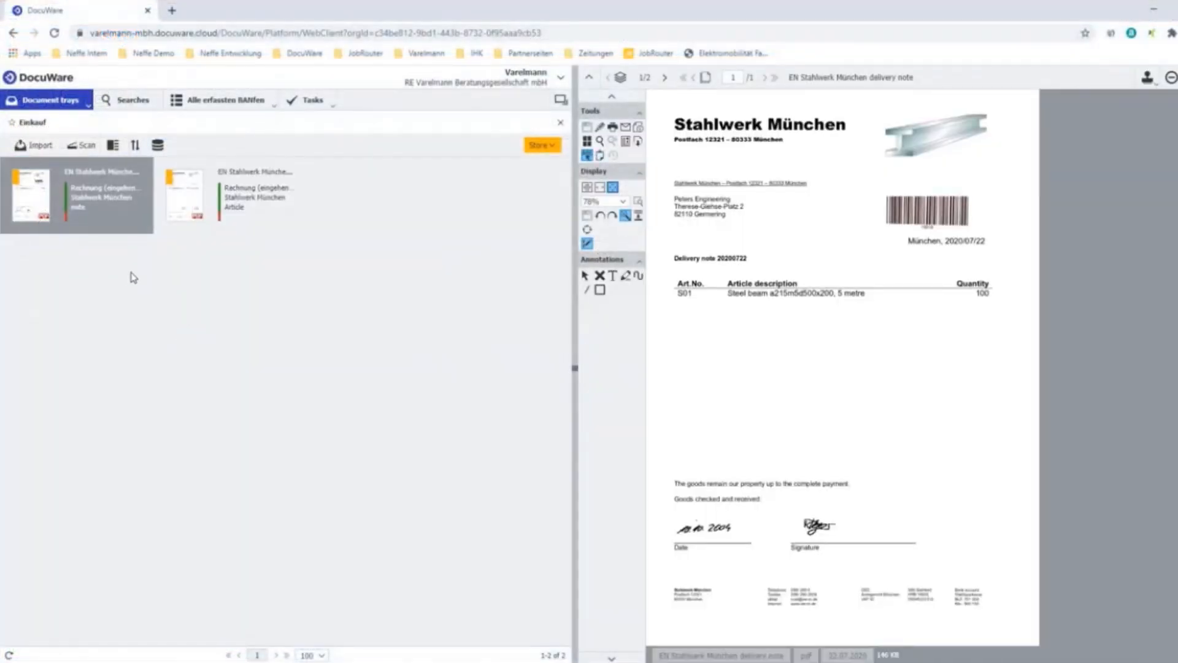
# - Switch to DocuWare and store the Stahlwerk München delivery note with Einkauf - Ablage Lieferschein, using barcode 10010
pyautogui.click(198, 202)
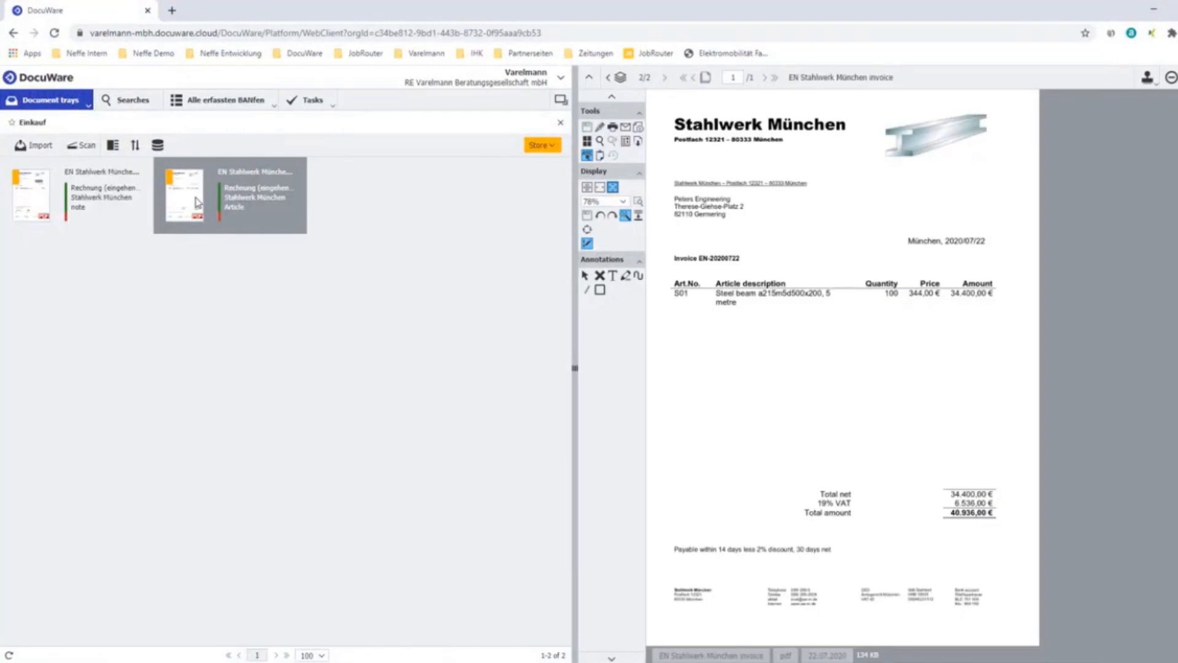
pyautogui.click(43, 205)
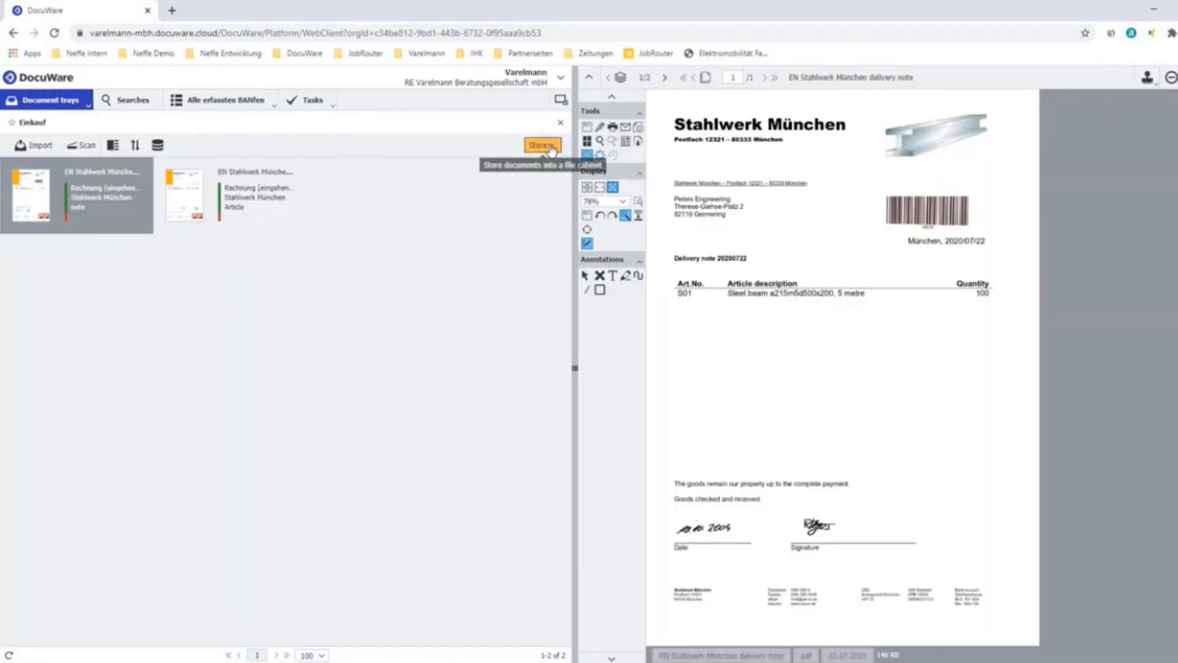
pyautogui.click(551, 148)
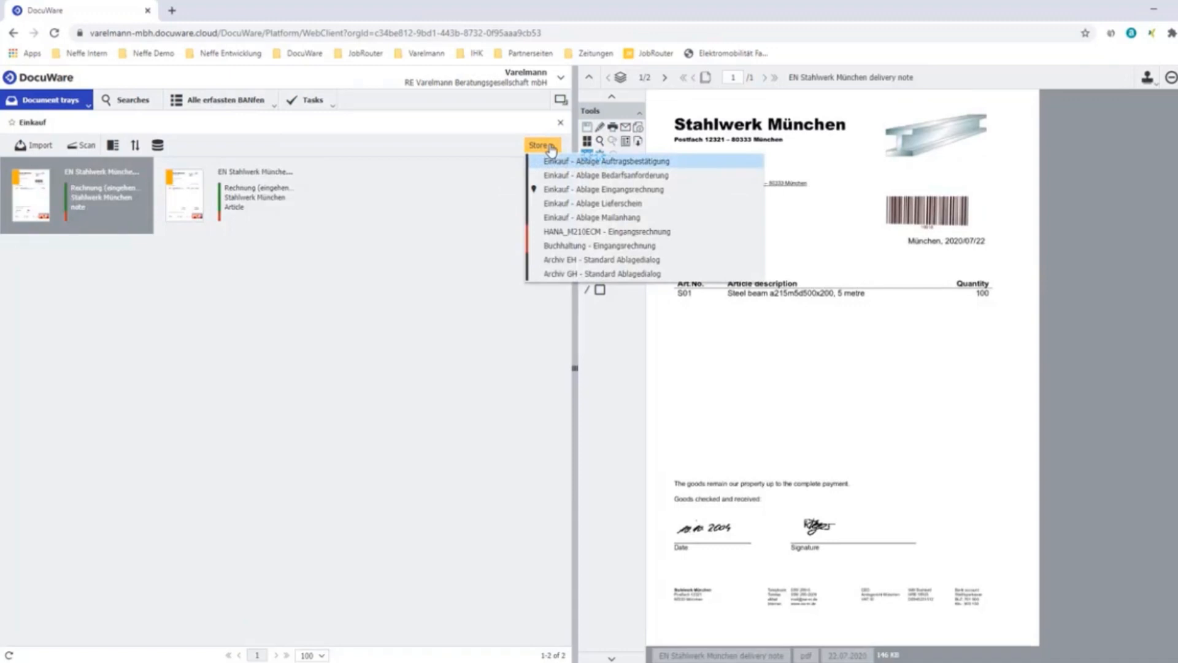
pyautogui.click(593, 204)
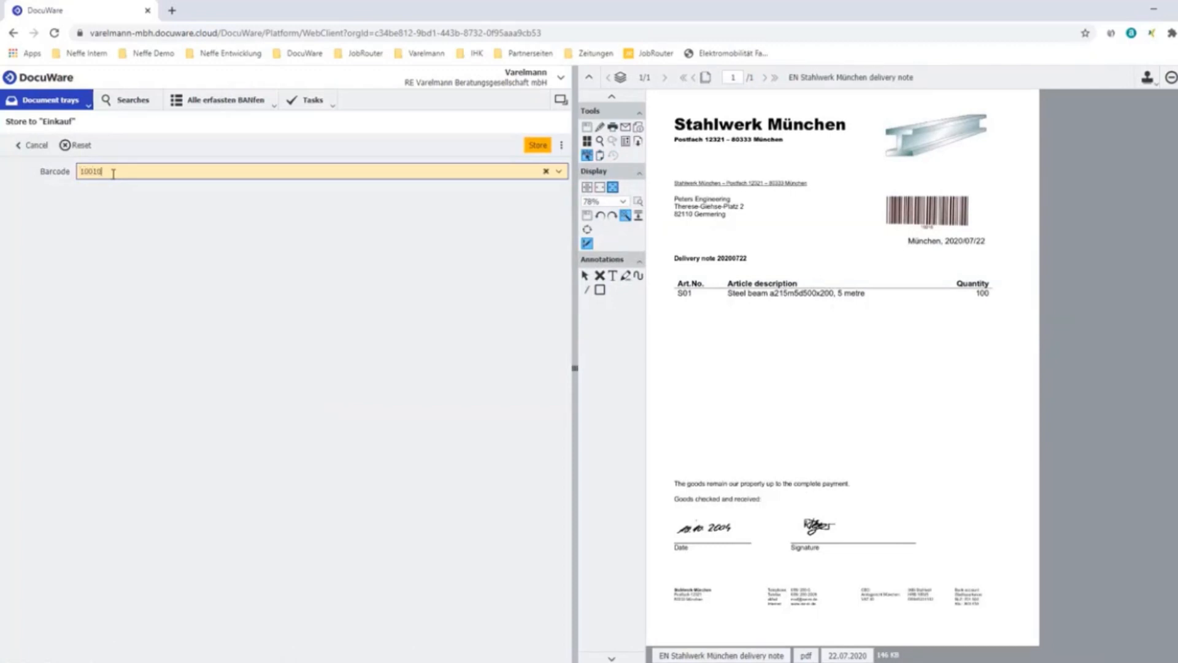
pyautogui.click(548, 146)
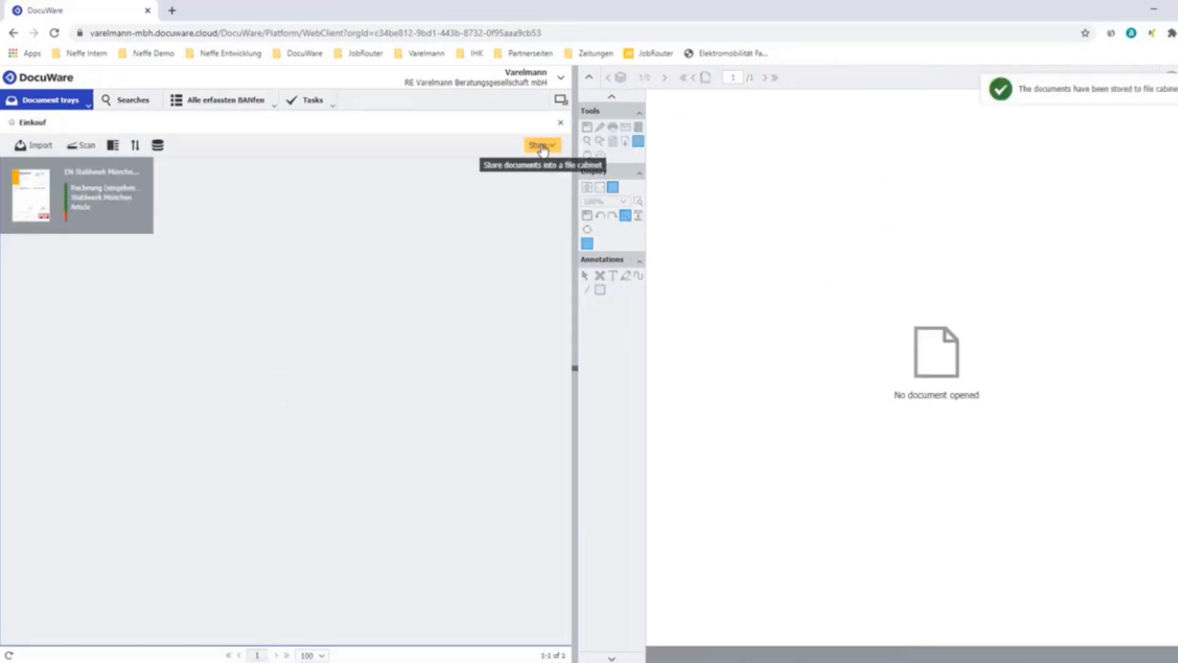
# - Begin storing the Stahlwerk München invoice with Einkauf - Ablage Eingangsrechnung and set the Buchungskreis to 1010
pyautogui.click(108, 188)
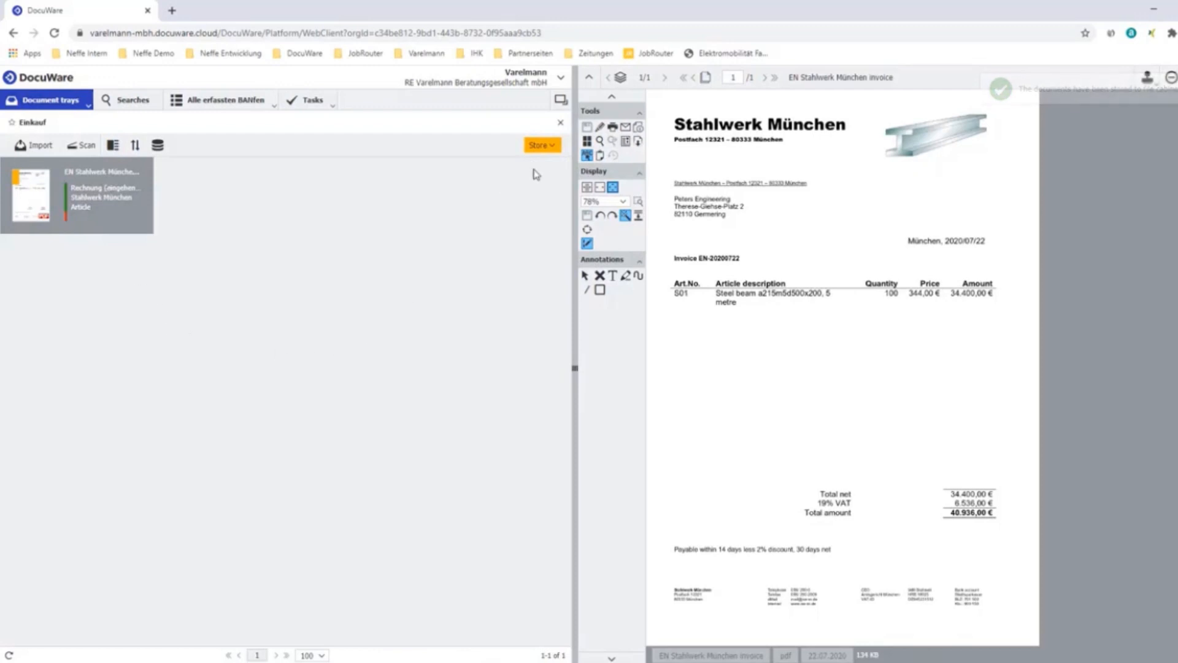
pyautogui.click(552, 146)
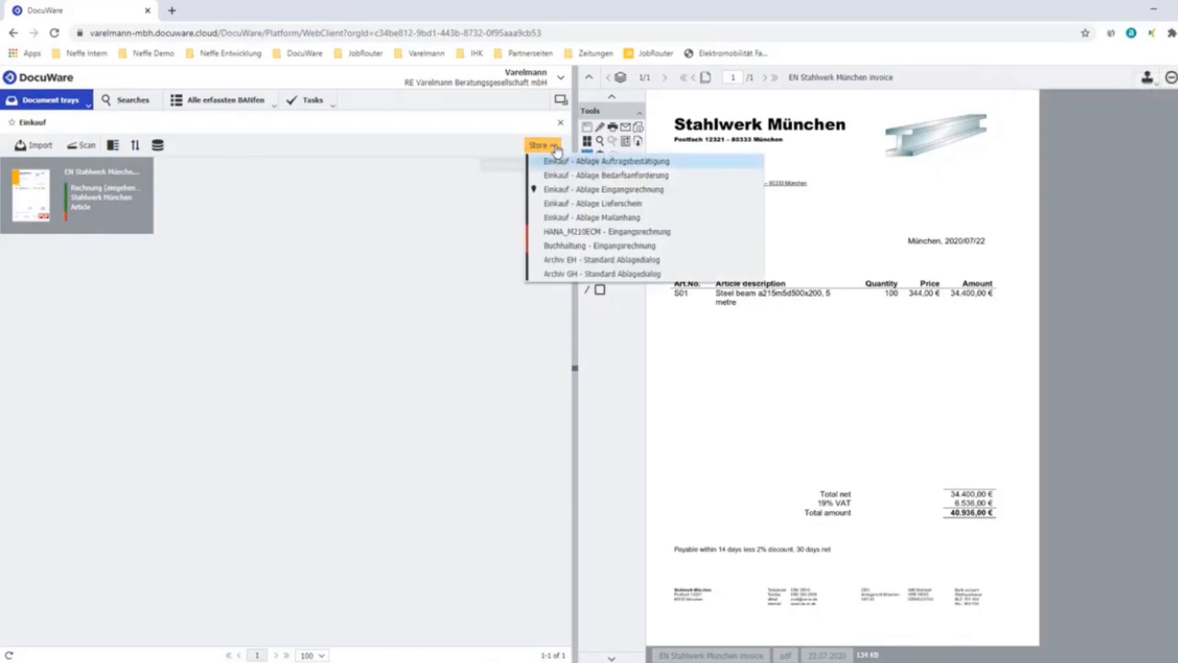
pyautogui.click(571, 191)
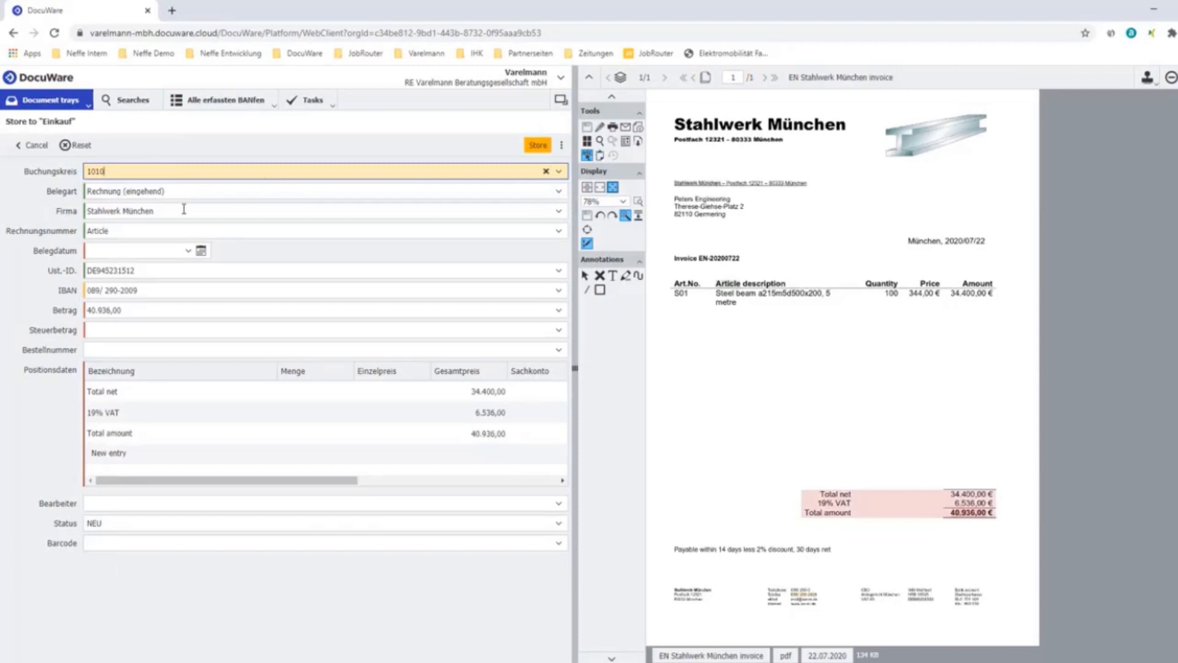
# - Take the Rechnungsnummer EN-20200722 and the Belegdatum 22.07.2020 over from the invoice document
pyautogui.click(157, 233)
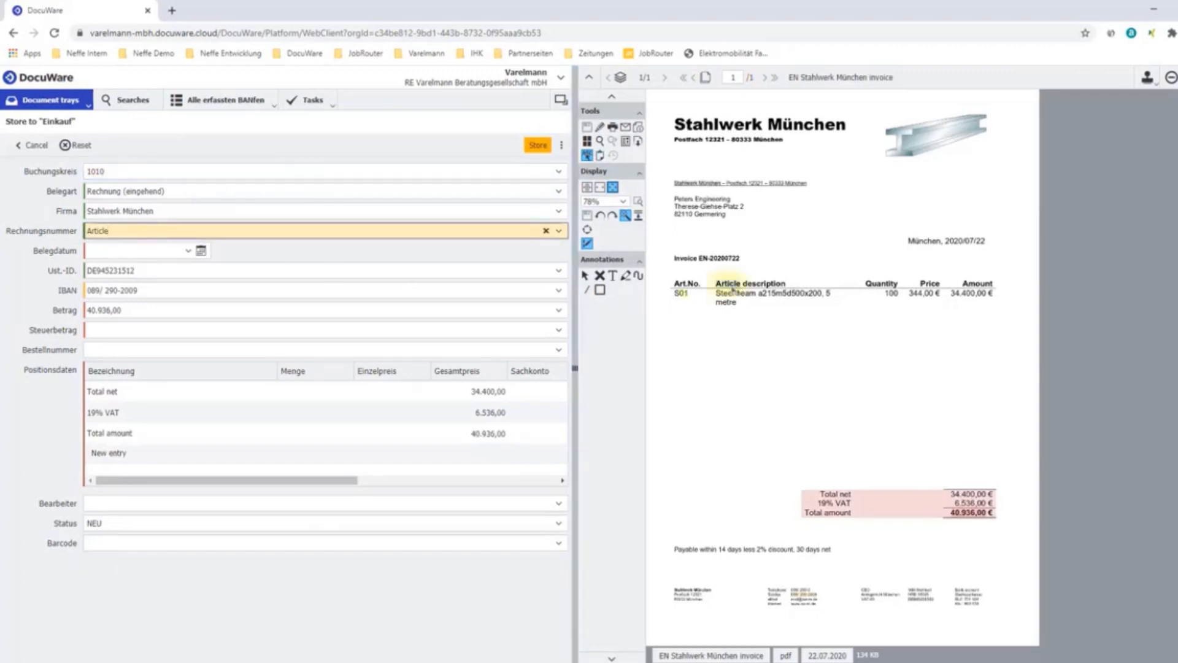
pyautogui.click(734, 263)
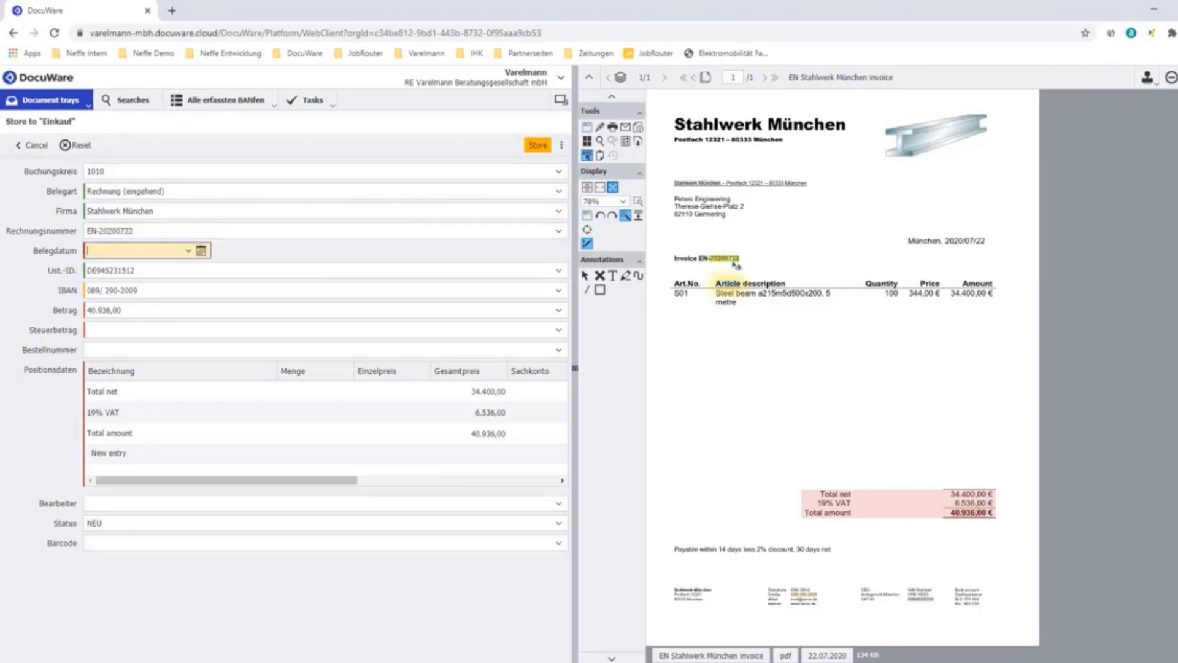
pyautogui.moveTo(953, 246); pyautogui.dragTo(986, 244)
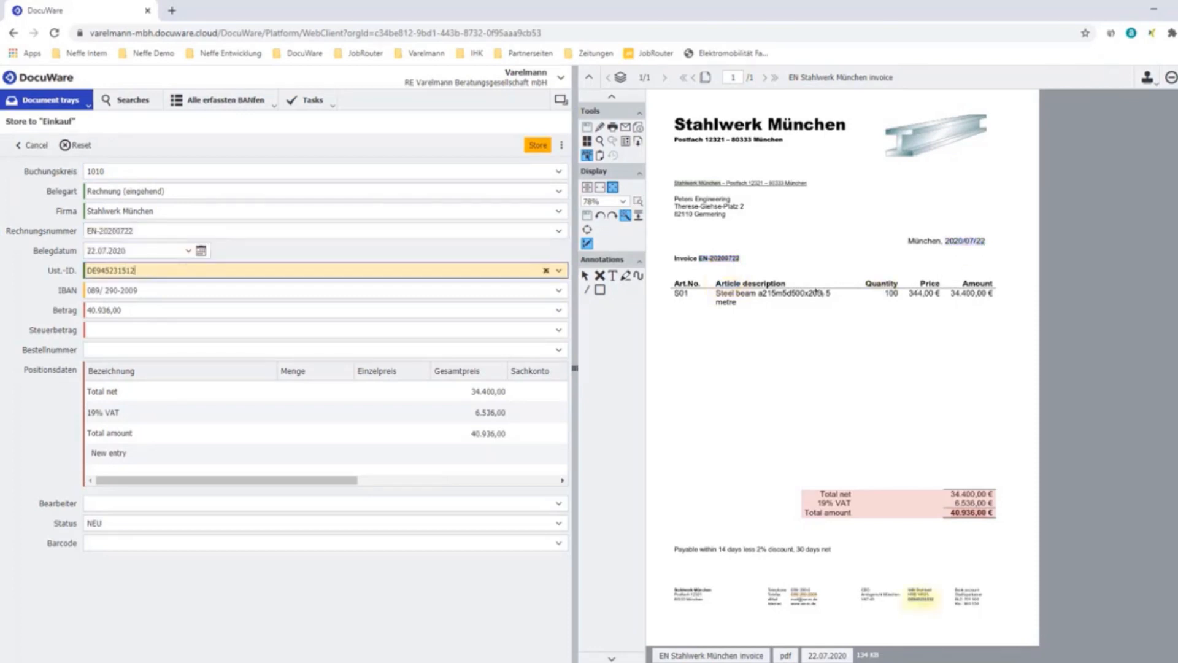
# - Clear the wrongly recognized IBAN and take the Steuerbetrag 6.536,00 over from the invoice document
pyautogui.moveTo(420, 292); pyautogui.dragTo(73, 276)
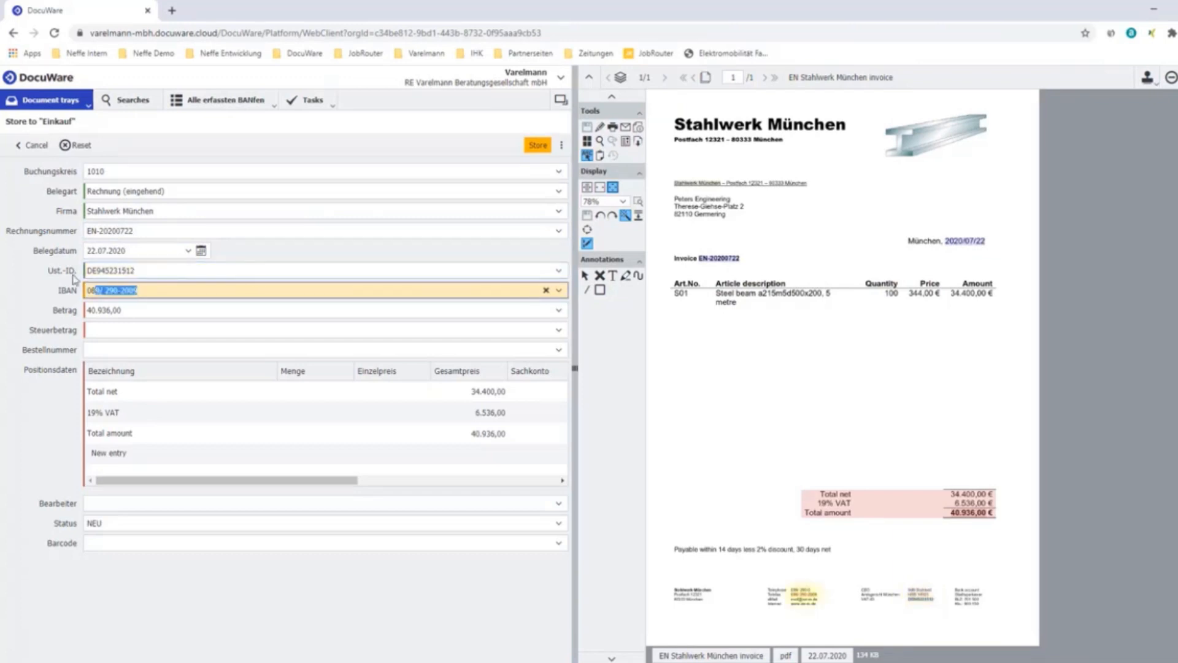
pyautogui.press('BackSpace')
pyautogui.click(66, 326)
pyautogui.click(982, 504)
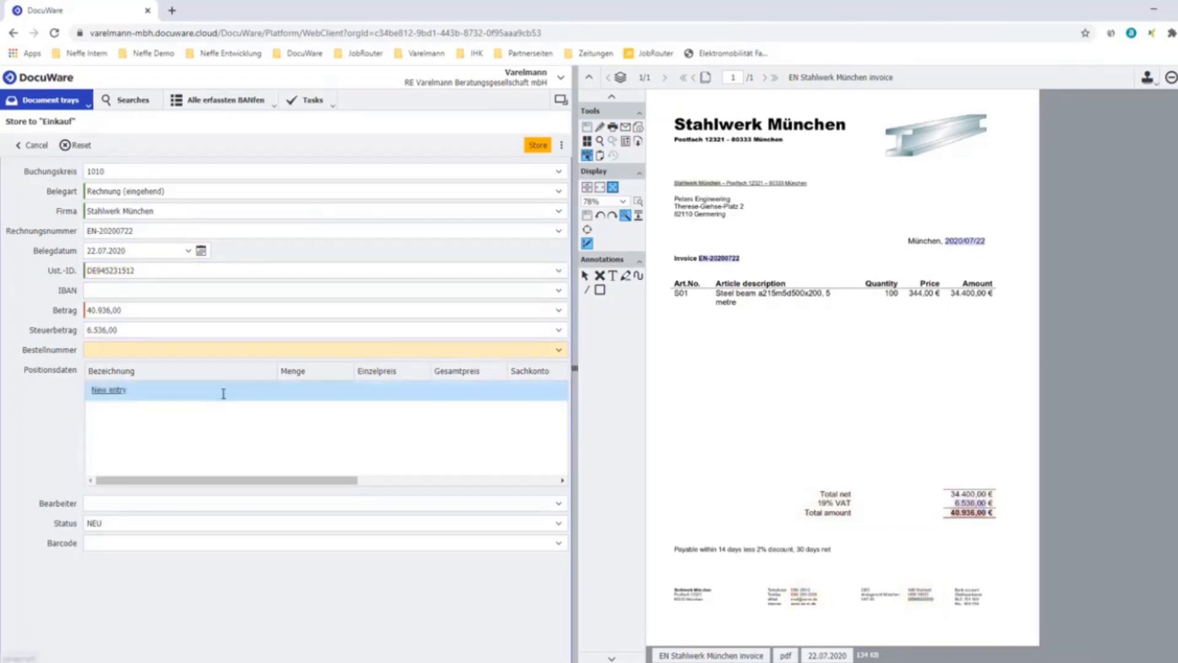
# - Take the invoice's line item over into the Positionsdaten: Steel beam a215m5d500x200, 5, Menge 100, Einzelpreis 344,00 and Gesamtpreis 34.400,00
pyautogui.moveTo(744, 297)
pyautogui.moveTo(716, 294); pyautogui.dragTo(833, 297)
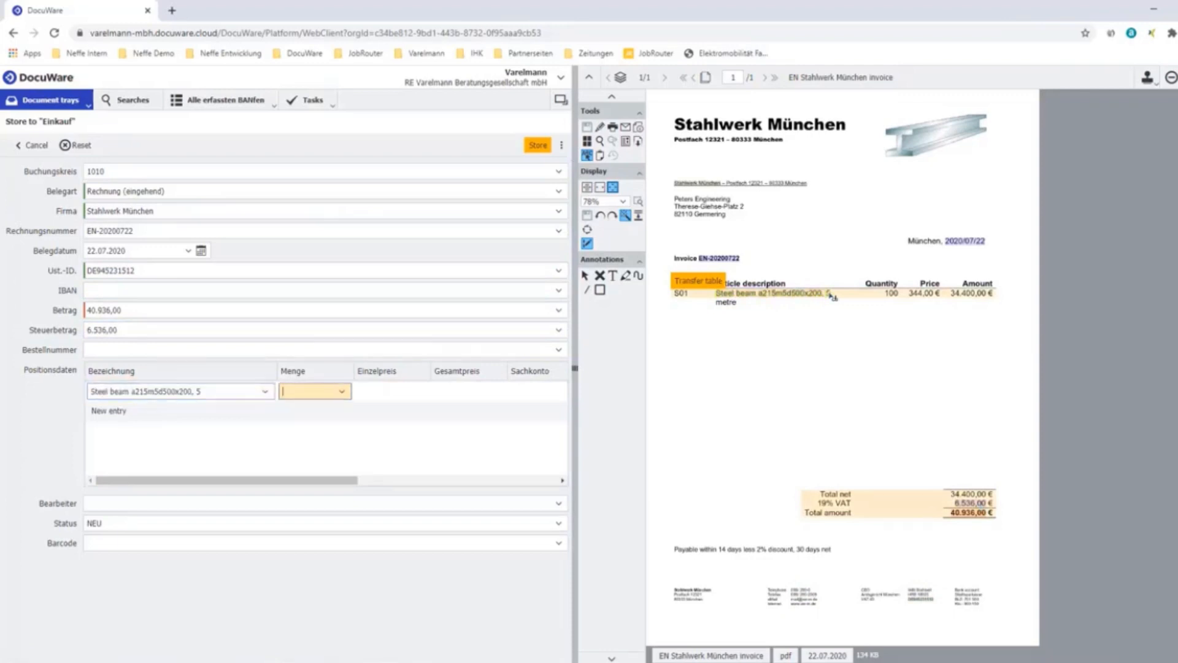
pyautogui.click(890, 294)
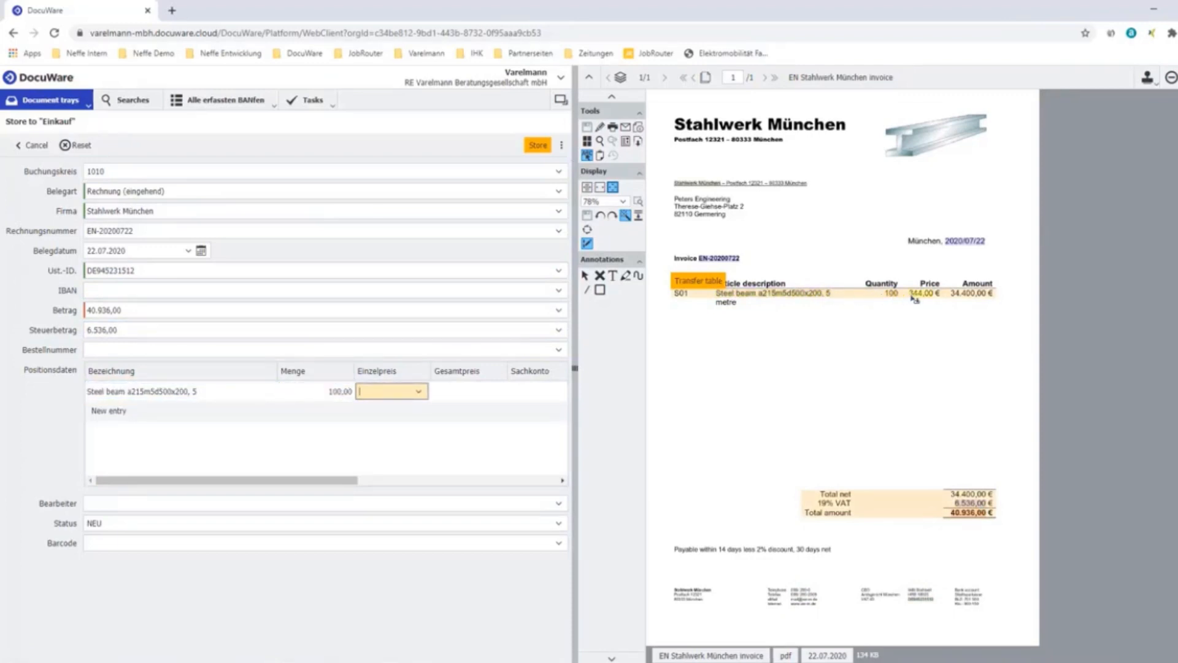
pyautogui.click(915, 294)
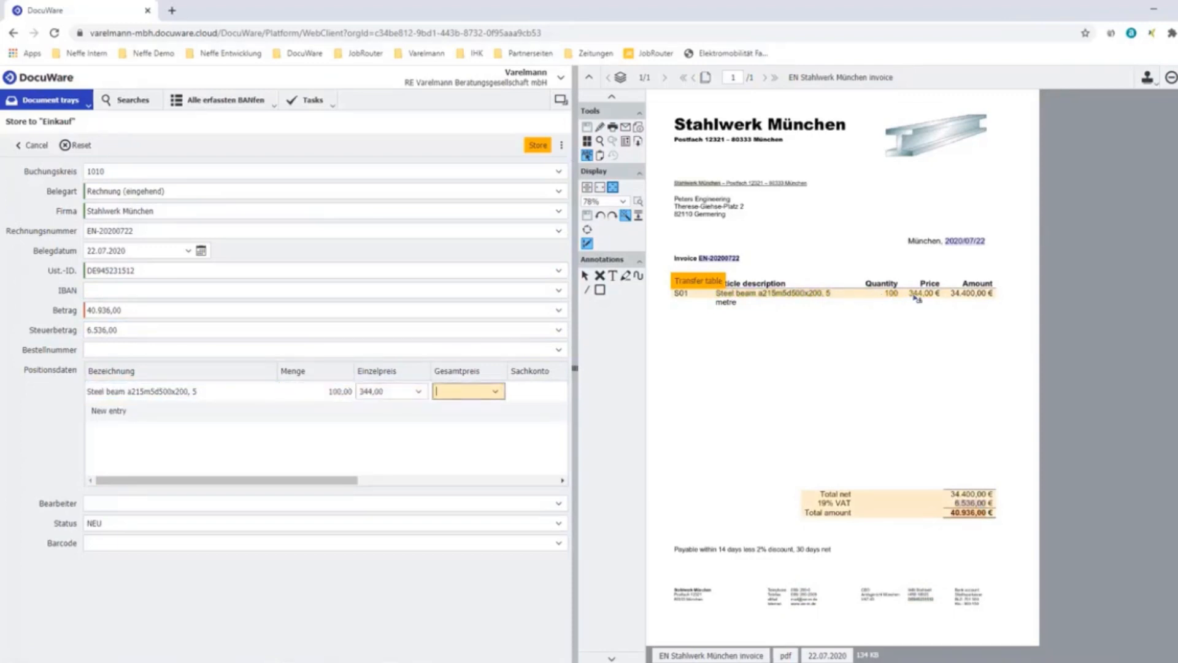
pyautogui.click(962, 294)
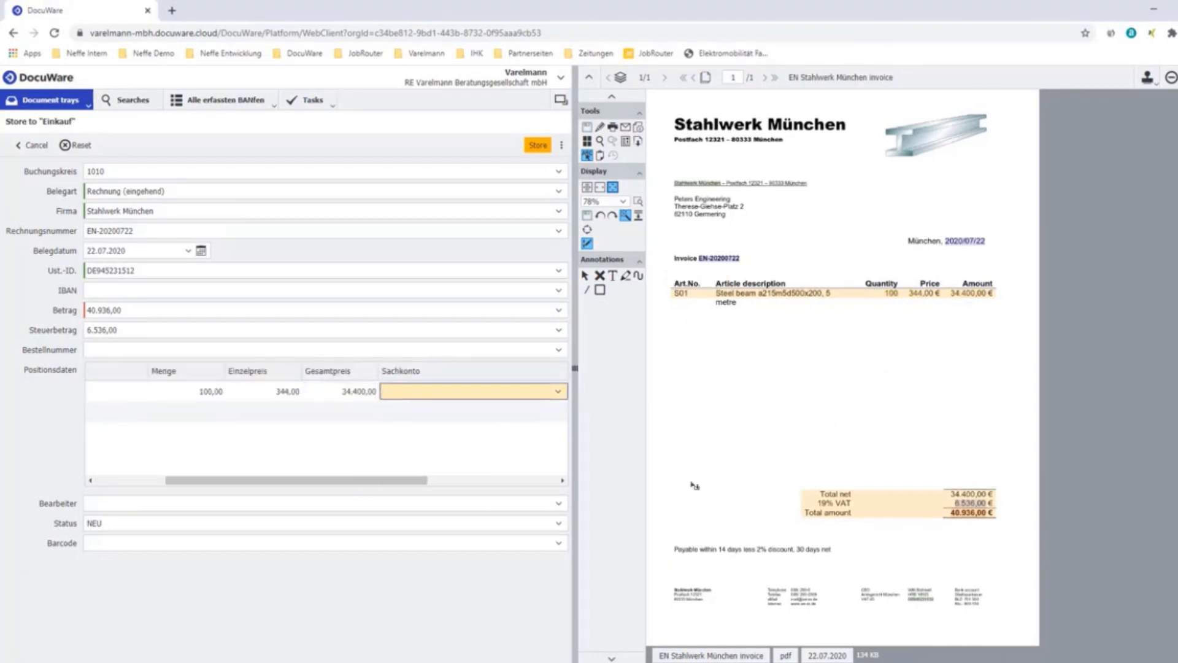
# - Fill in the Bearbeiter's name and the related purchase order's Bestellnummer, and store the invoice to Einkauf
pyautogui.click(463, 502)
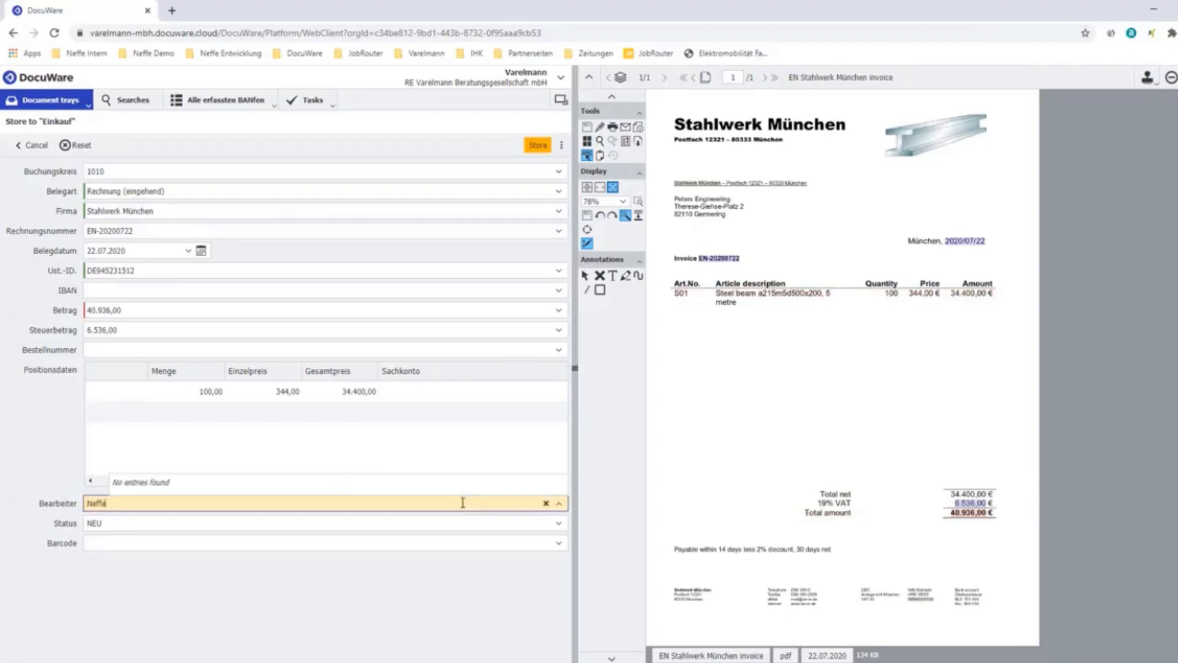
pyautogui.click(253, 345)
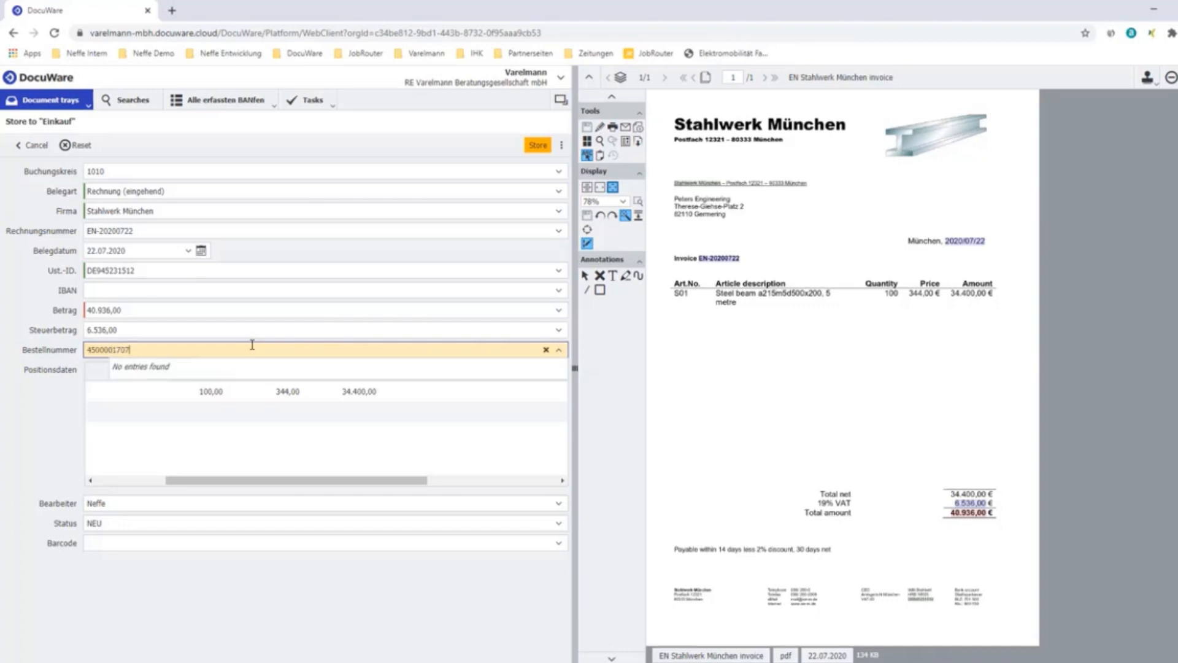
pyautogui.click(537, 151)
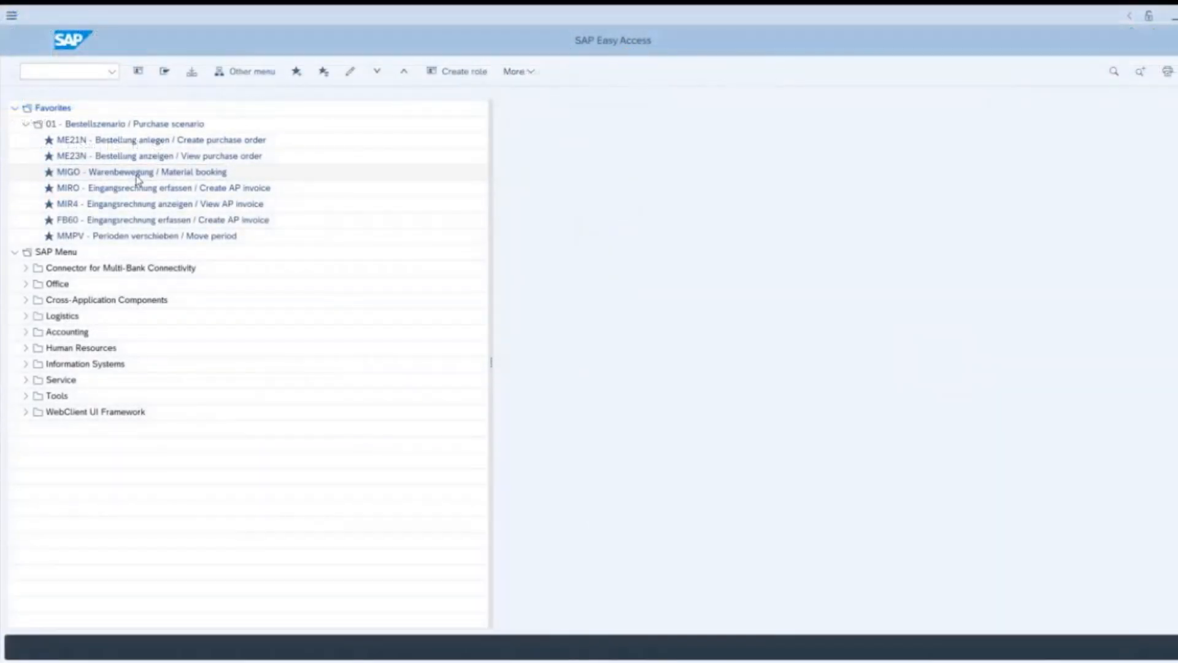
# - Switch to SAP and display the material document of the posted goods receipt with MIGO
pyautogui.doubleClick(138, 177)
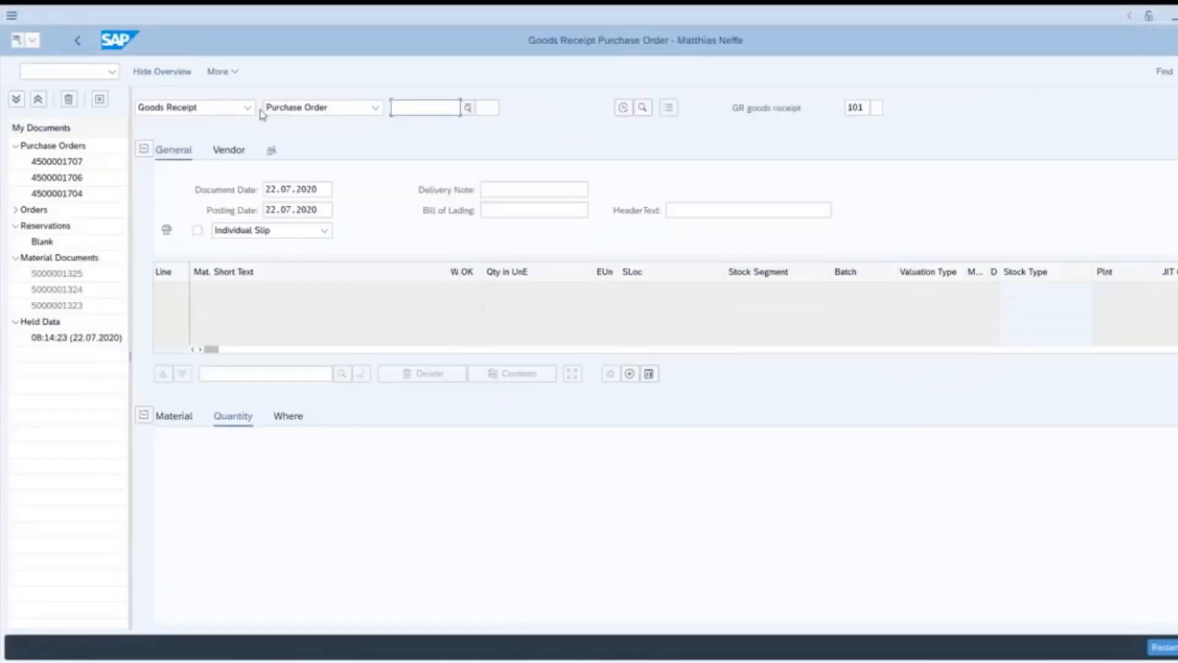
pyautogui.click(247, 108)
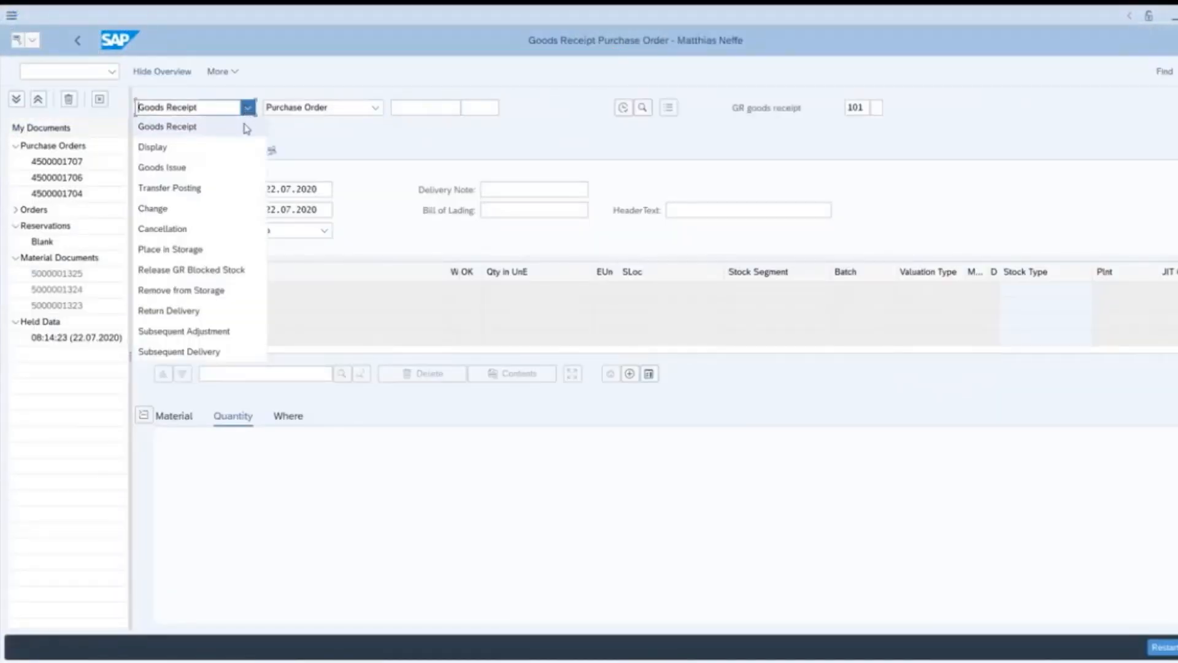
pyautogui.click(237, 147)
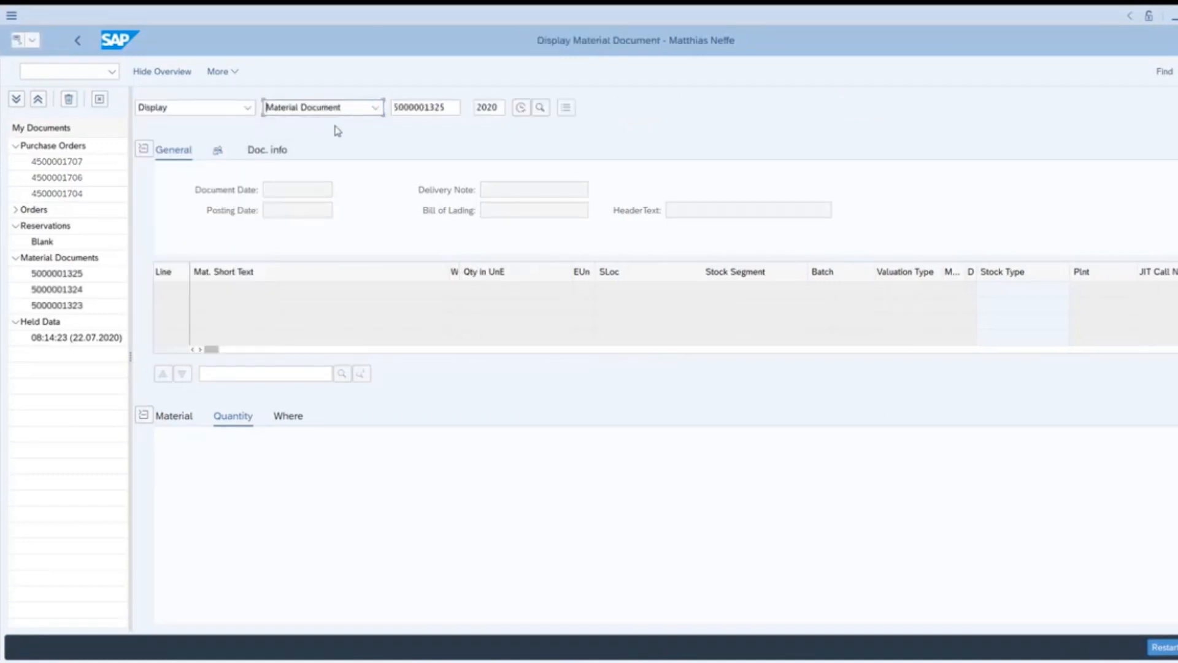
pyautogui.press('Return')
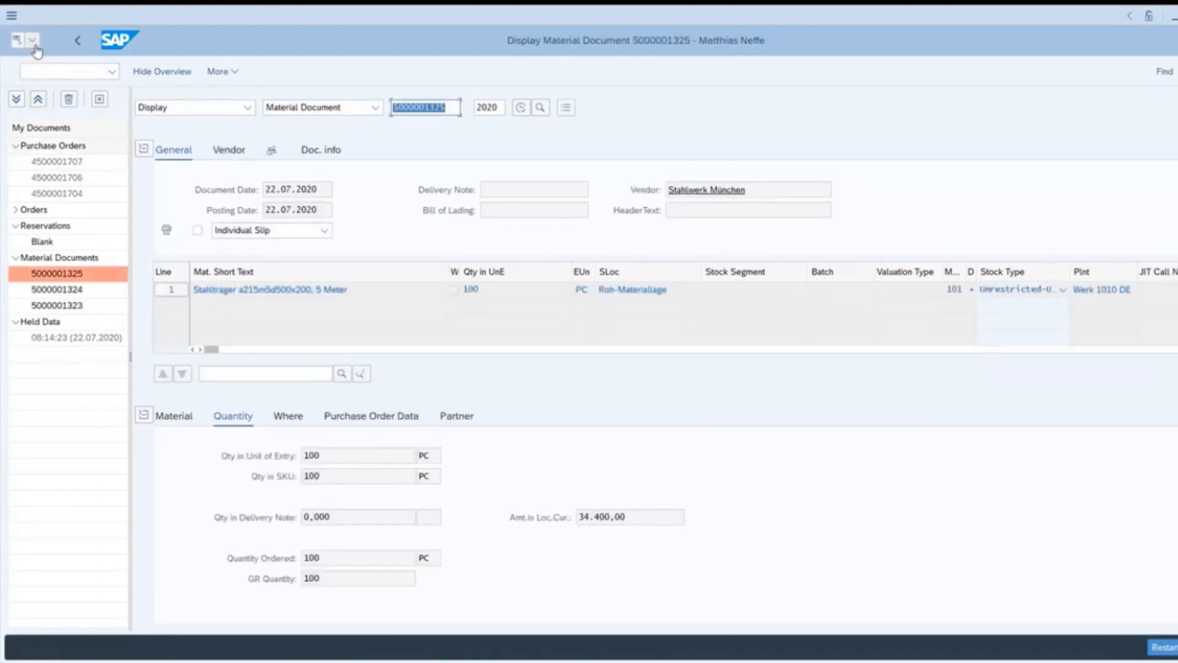
# - Open the Lieferschein from the material document's attachment list
pyautogui.click(35, 46)
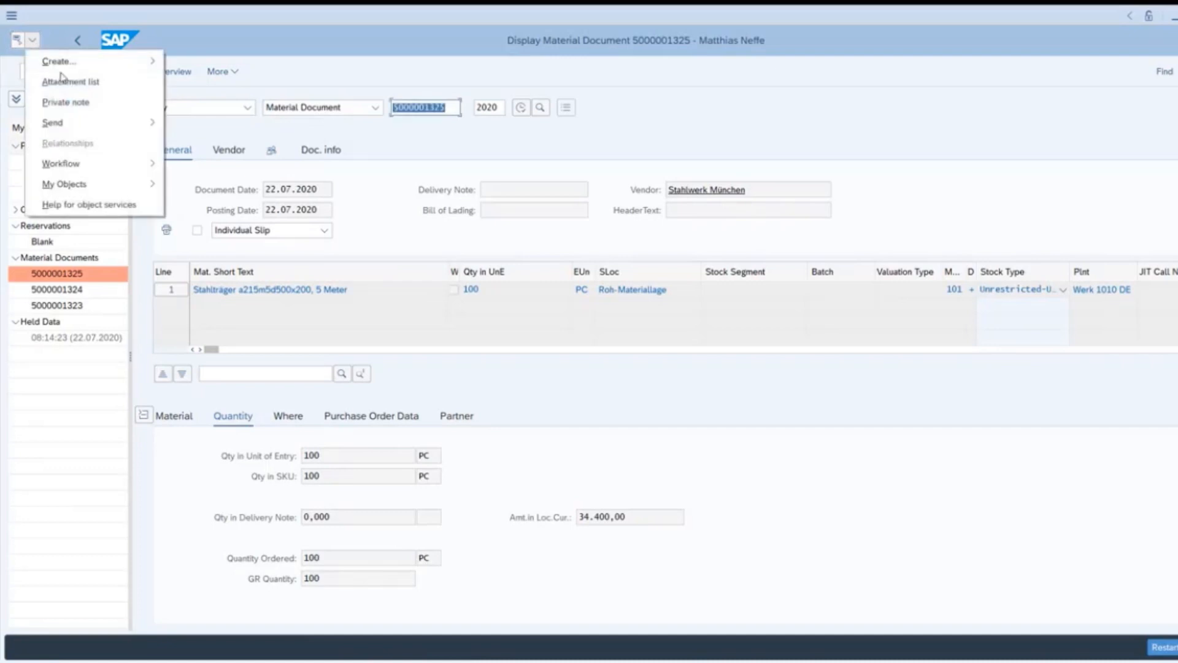
pyautogui.click(66, 84)
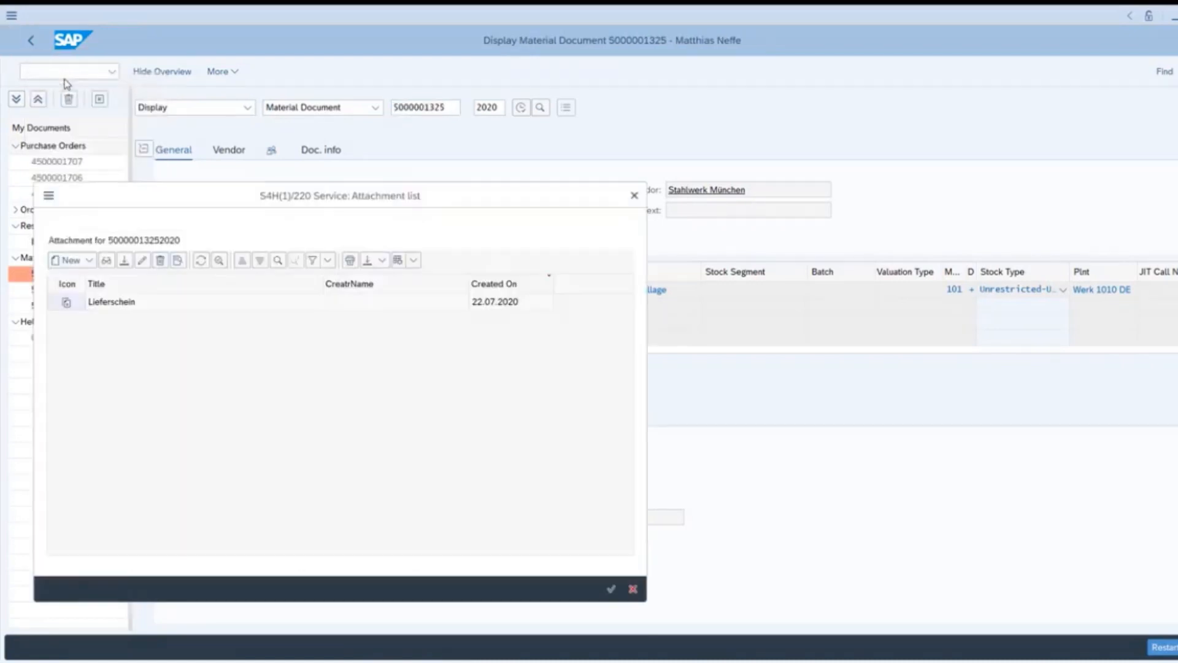
pyautogui.click(205, 306)
pyautogui.doubleClick(205, 306)
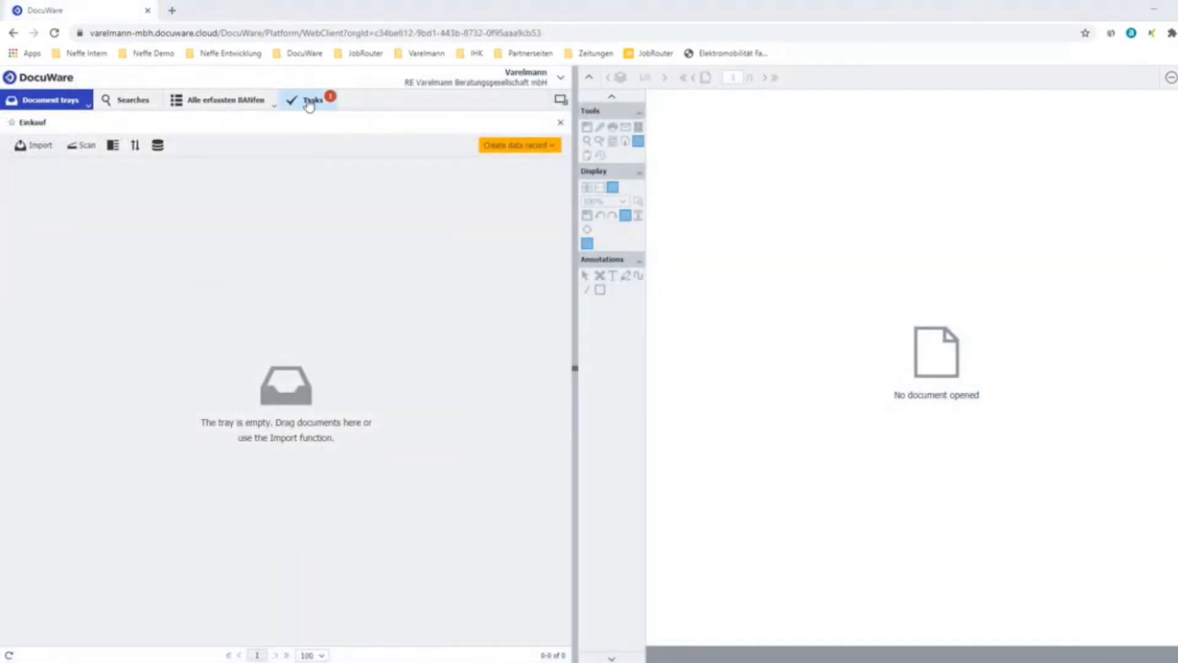
# - Switch to DocuWare and confirm the Rechnungseingang task Sachliche Prüfung as Rechnung sachlich korrekt, with the SAP-Bearbeiter's name filled in
pyautogui.click(309, 102)
pyautogui.click(301, 201)
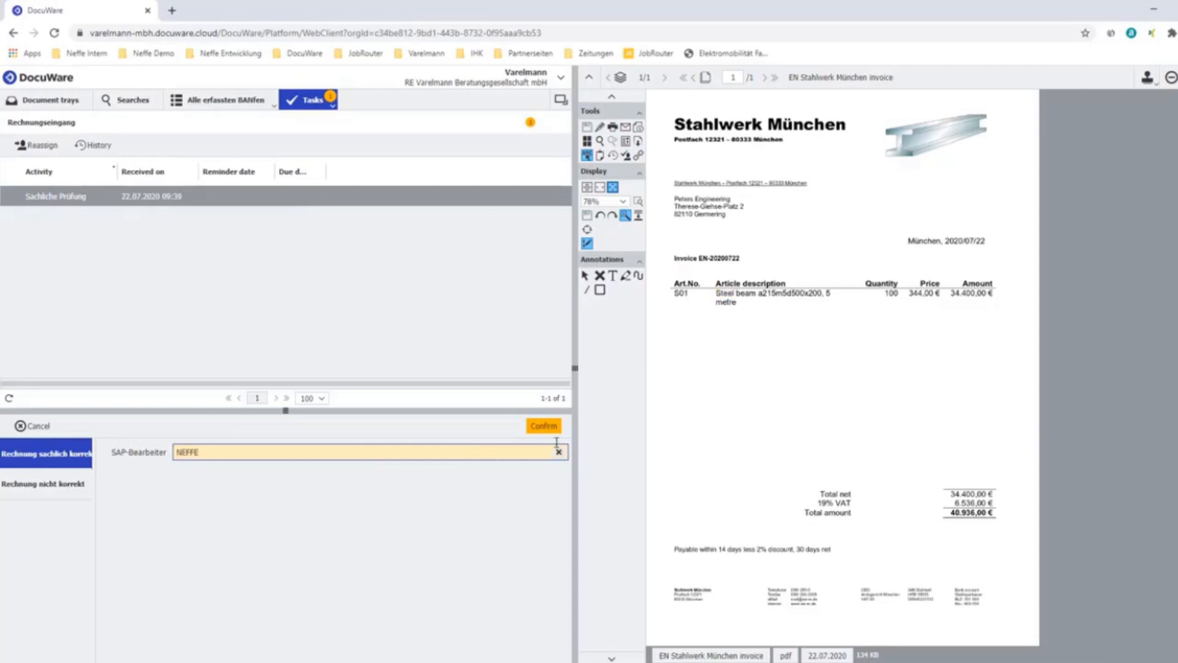
pyautogui.click(544, 425)
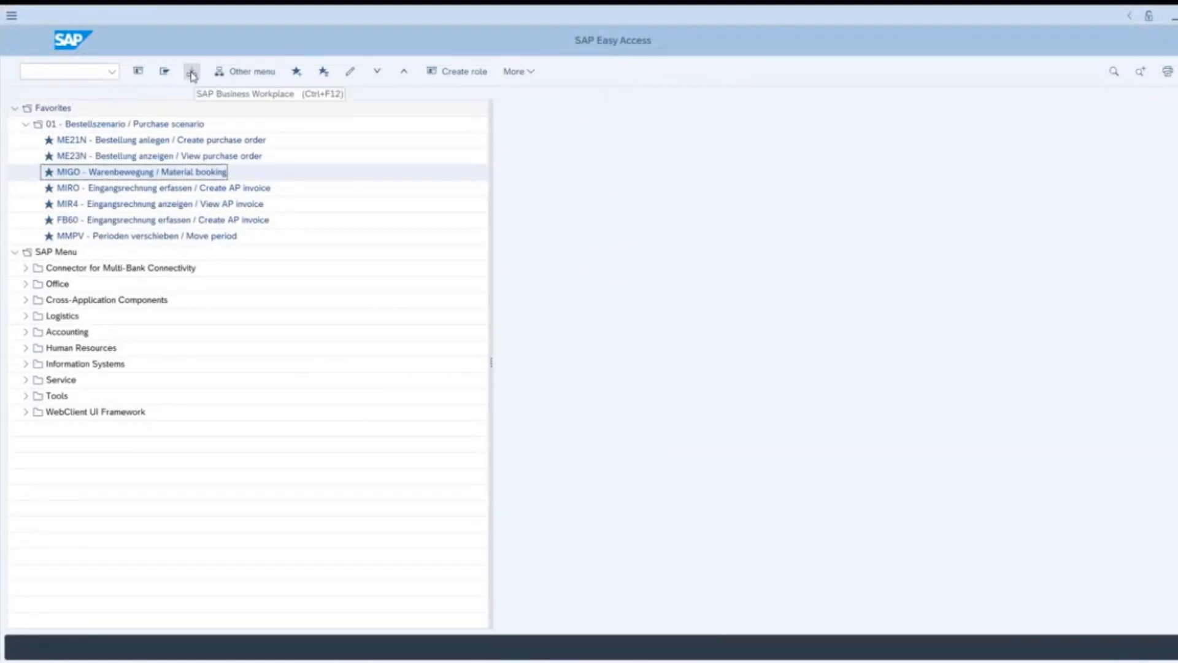
# - Switch to SAP and execute the EN-20200722 Stahlwerk München work item under Simple Invoice: Beleg erfassen in the Business Workplace
pyautogui.click(192, 73)
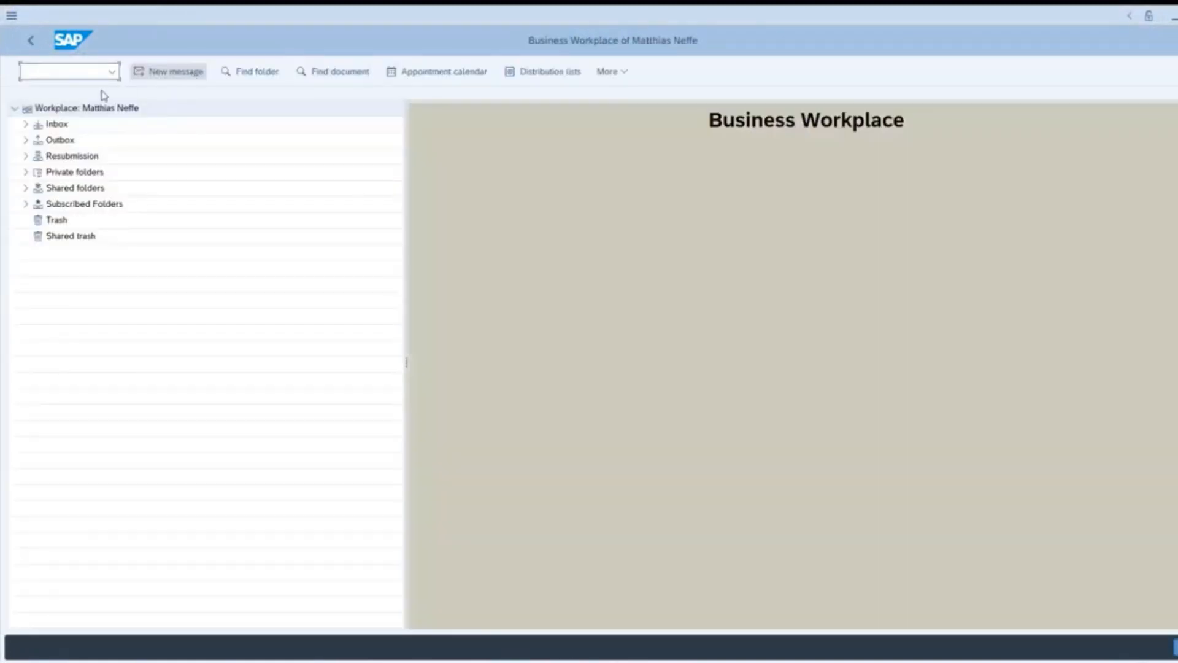
pyautogui.click(26, 125)
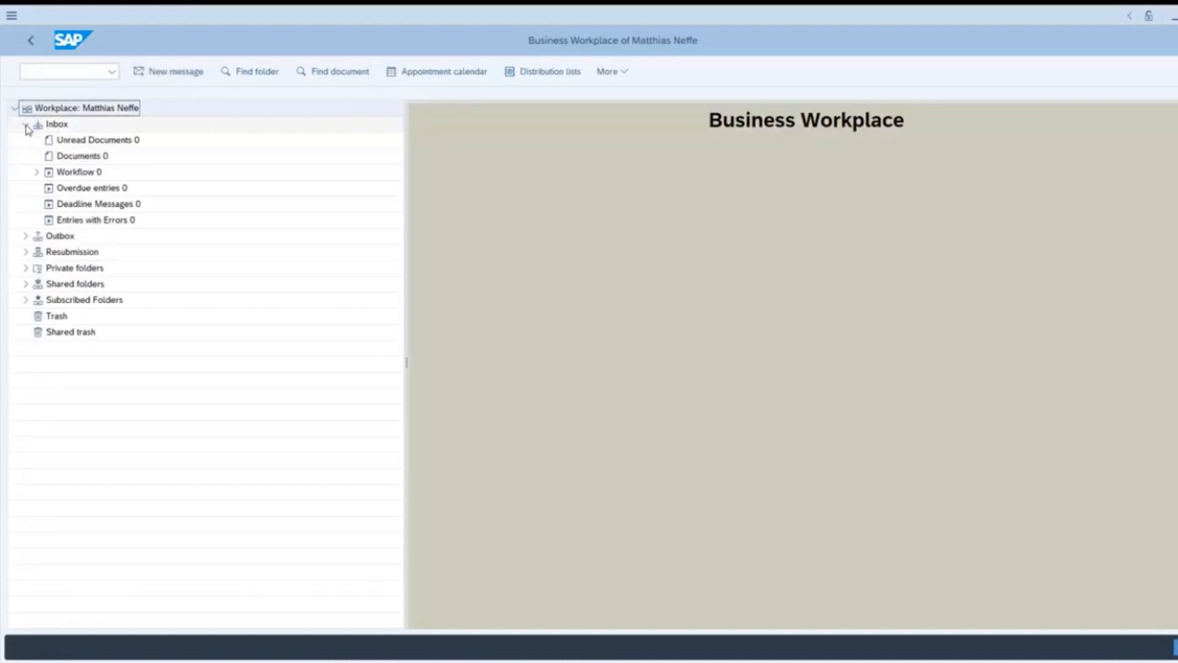
pyautogui.click(36, 173)
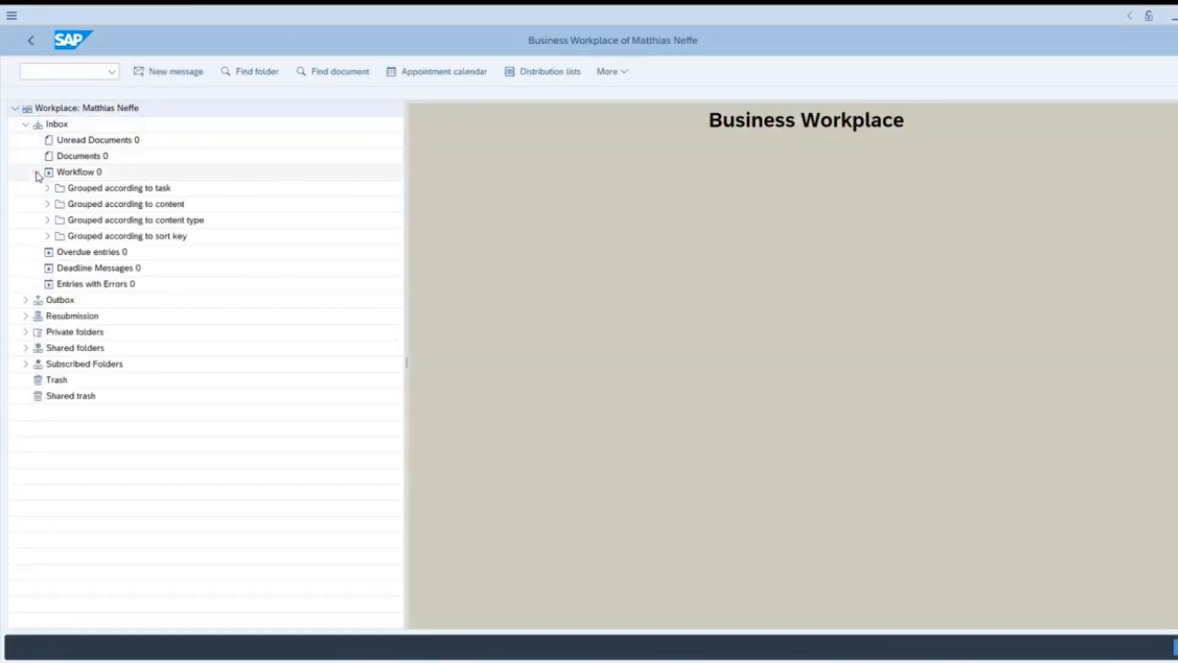
pyautogui.click(47, 189)
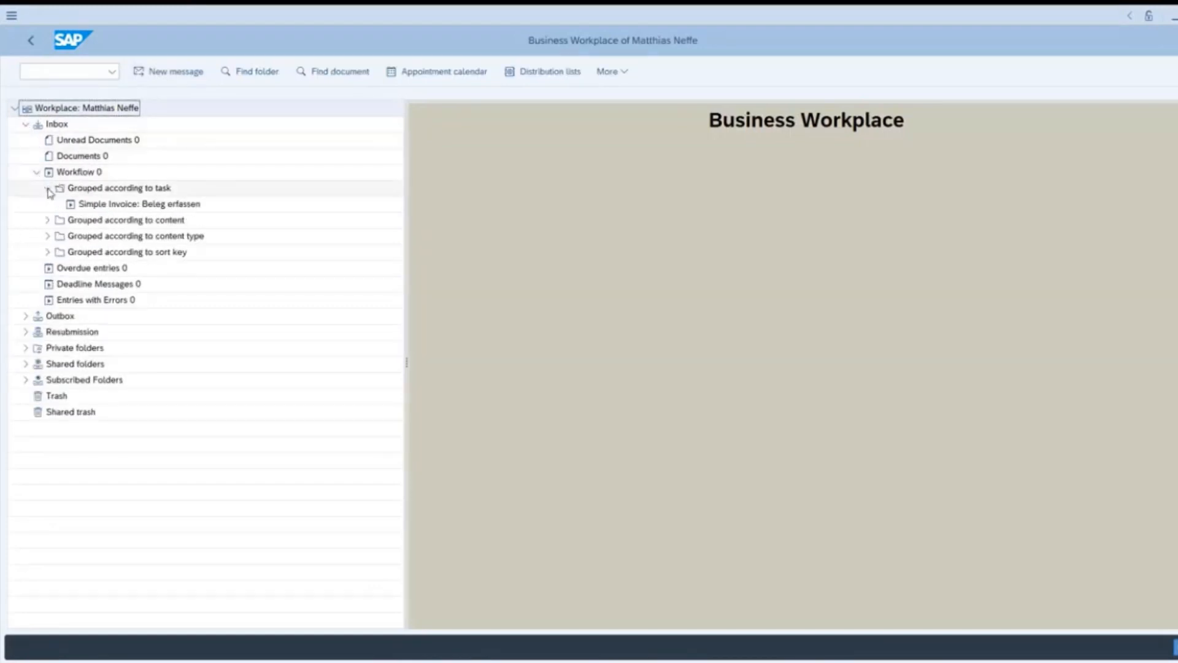
pyautogui.click(147, 208)
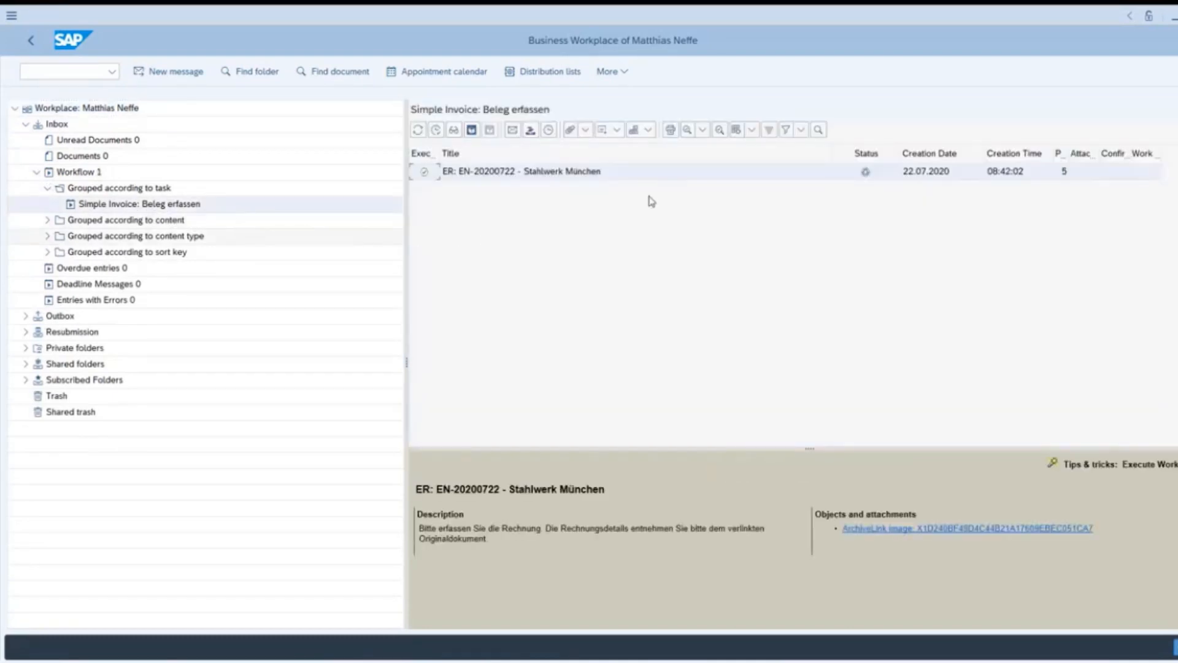
pyautogui.doubleClick(568, 174)
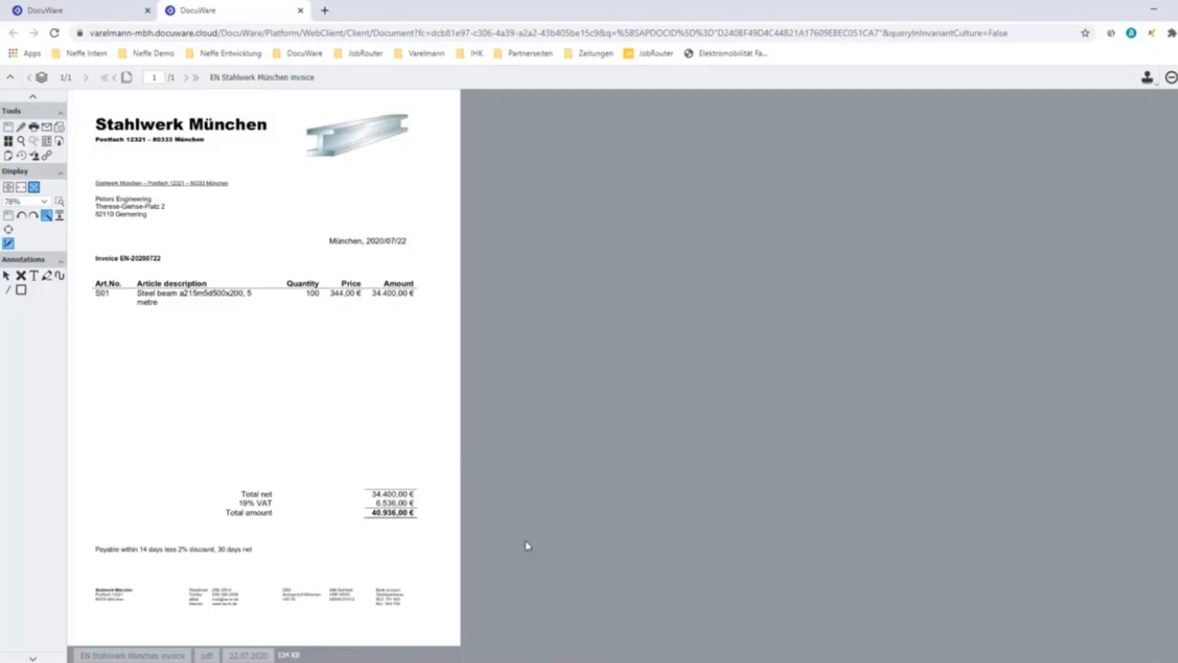
# - Return to the incoming invoice entry in SAP, set its Text to Steelbeams, post it and leave the Business Workplace
pyautogui.click(603, 630)
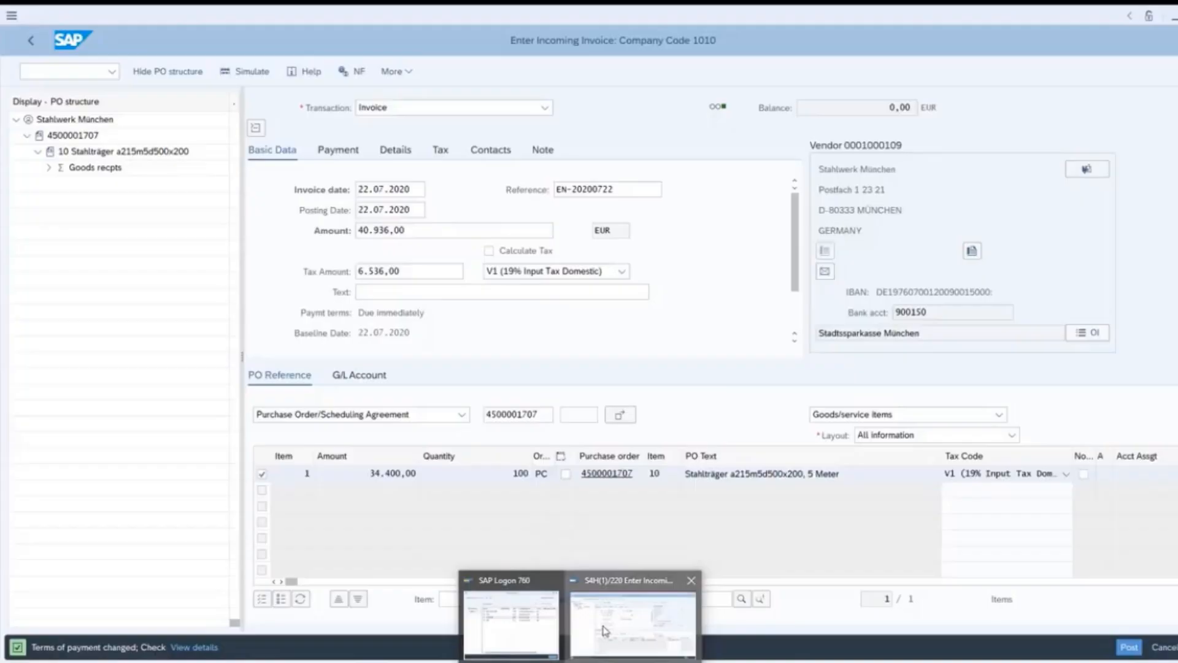
pyautogui.click(484, 291)
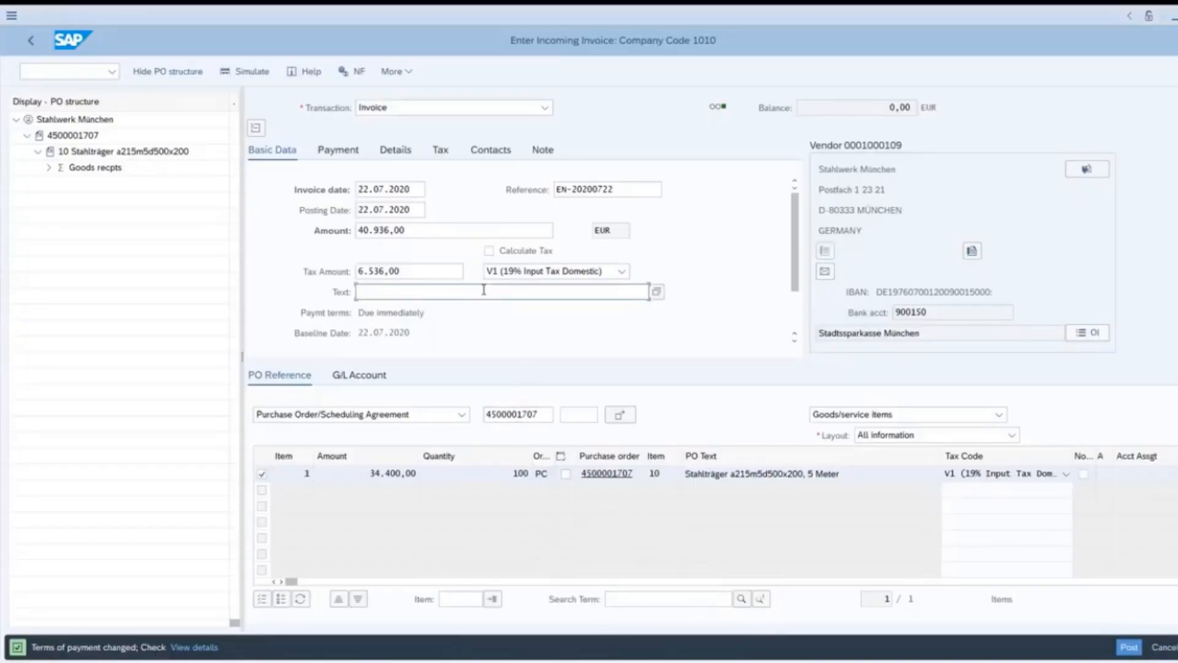
pyautogui.write('Steelbeams')
pyautogui.click(1128, 647)
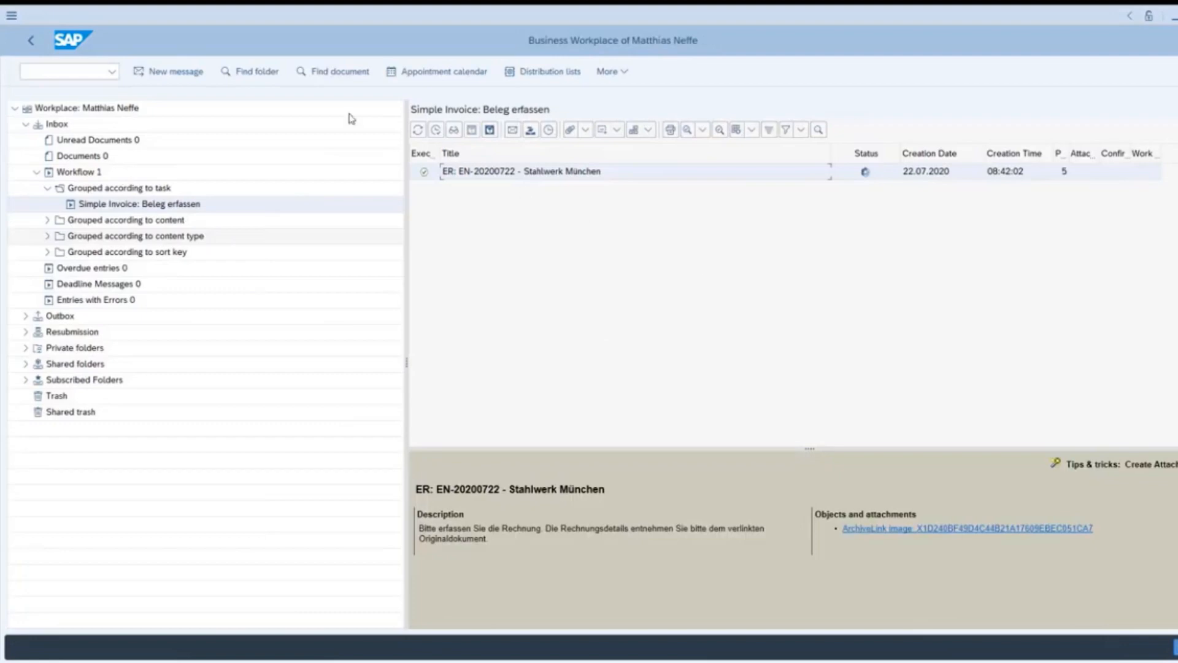
pyautogui.click(32, 44)
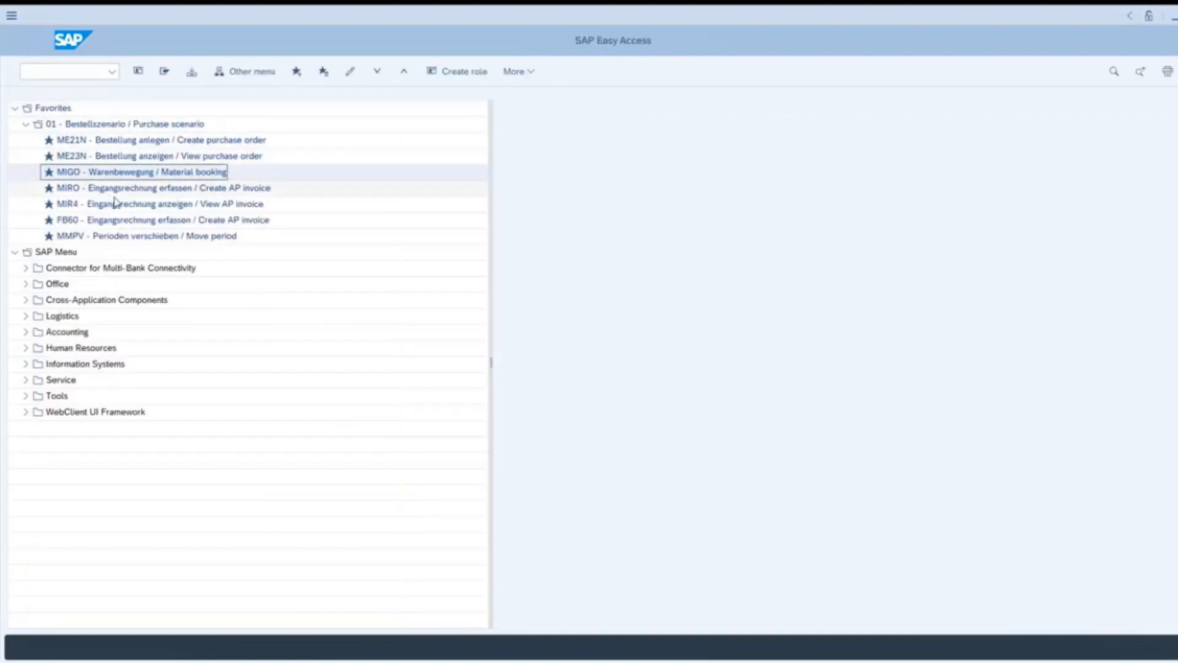
# - Display the posted incoming invoice document of fiscal year 2020 with MIR4
pyautogui.click(129, 208)
pyautogui.doubleClick(129, 209)
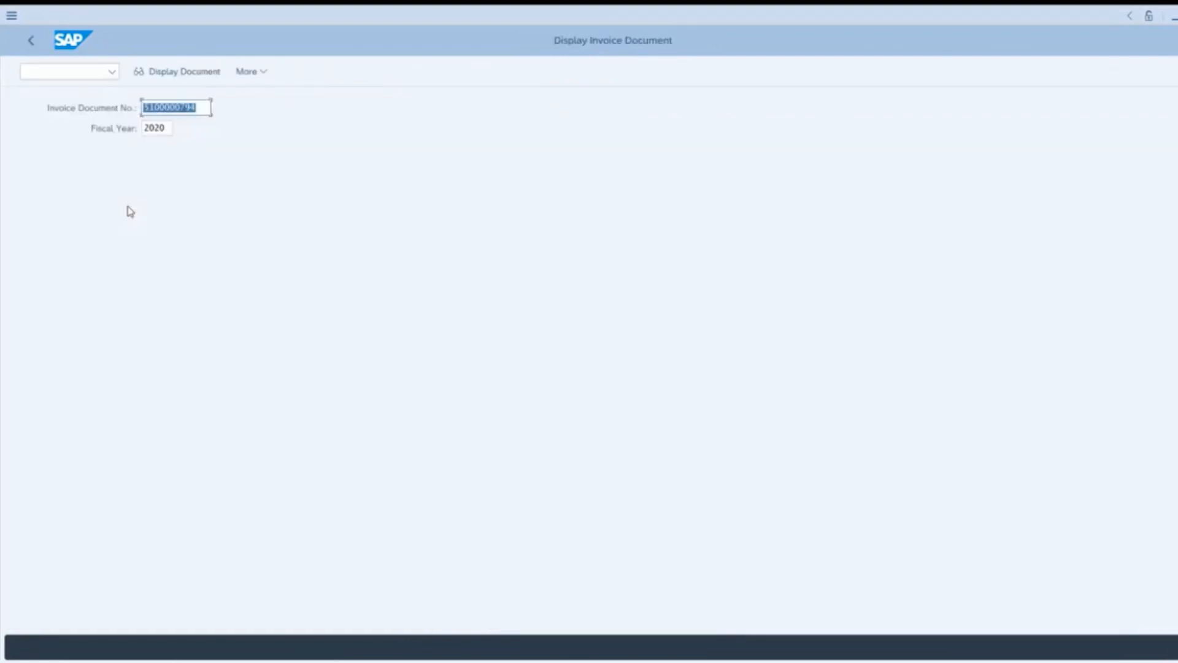
pyautogui.click(175, 77)
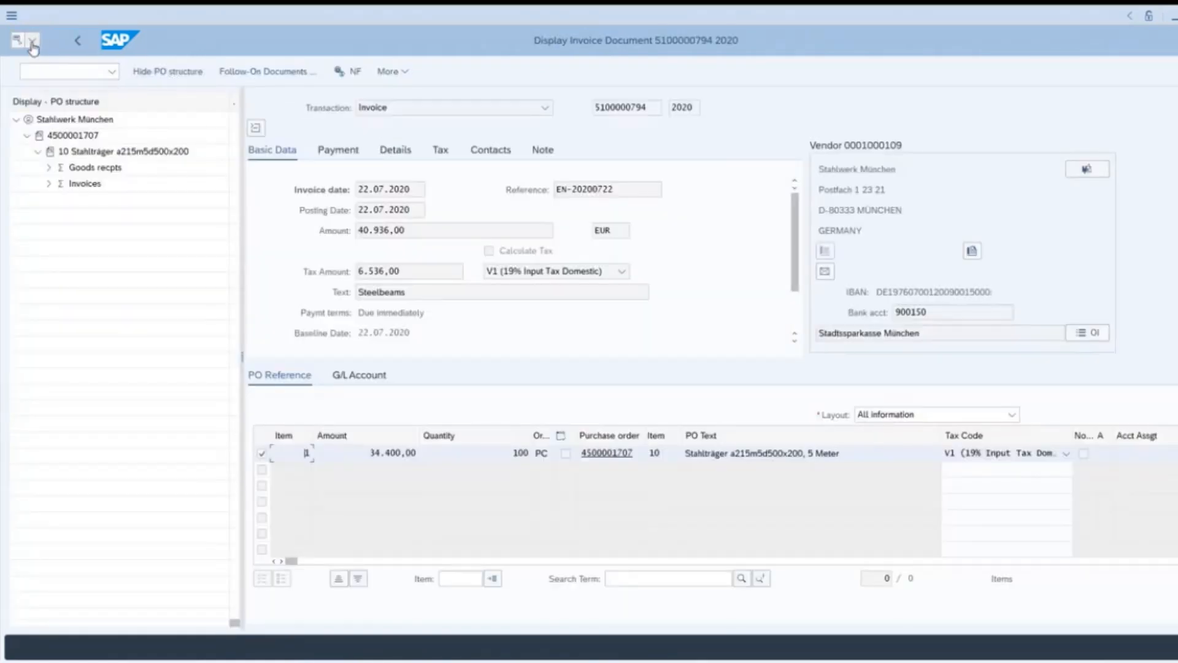
# - Open the attachment ER: EN-20200722 - Stahlwerk München from the invoice document's attachment list
pyautogui.click(34, 48)
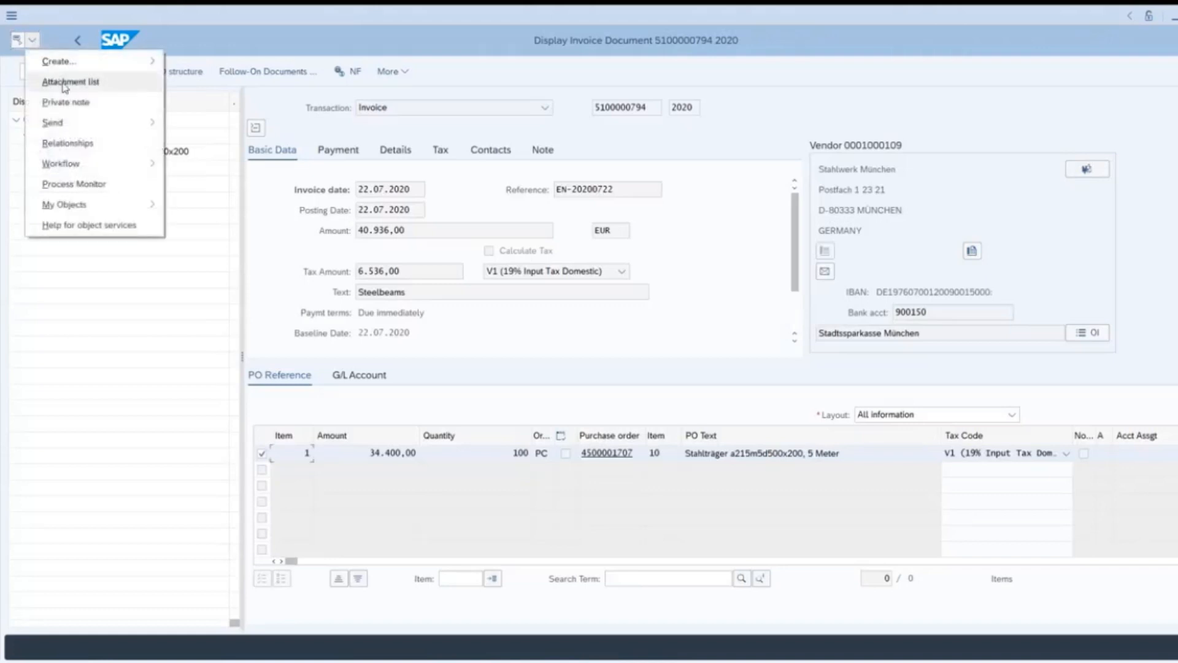
pyautogui.click(63, 84)
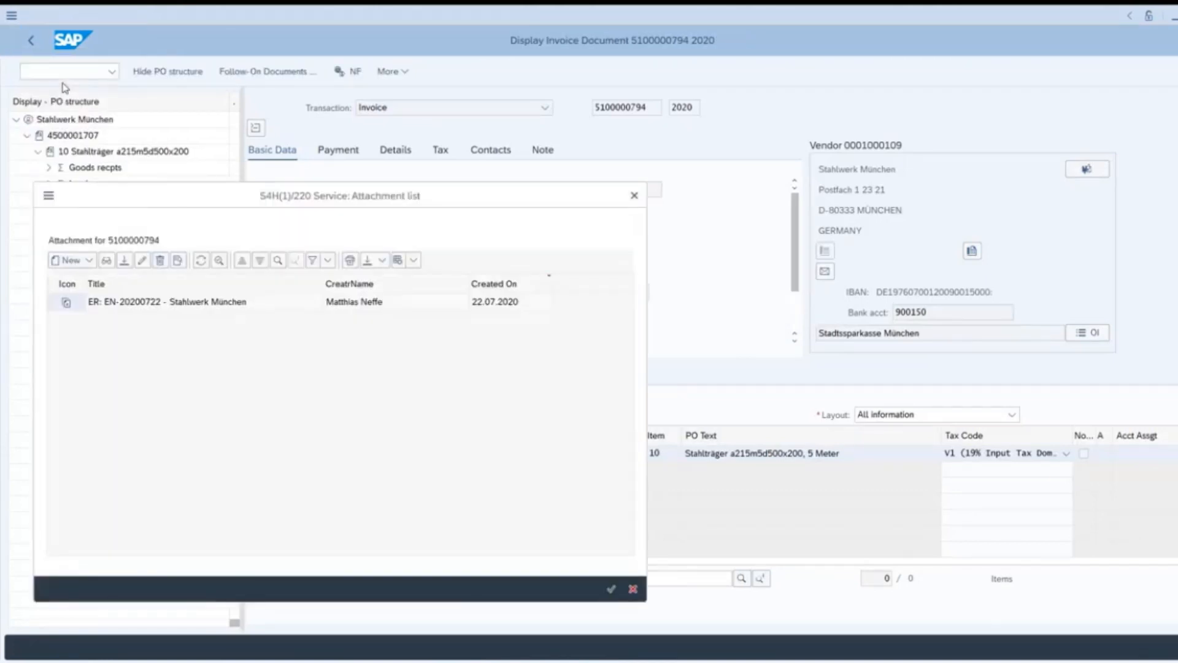
pyautogui.doubleClick(242, 307)
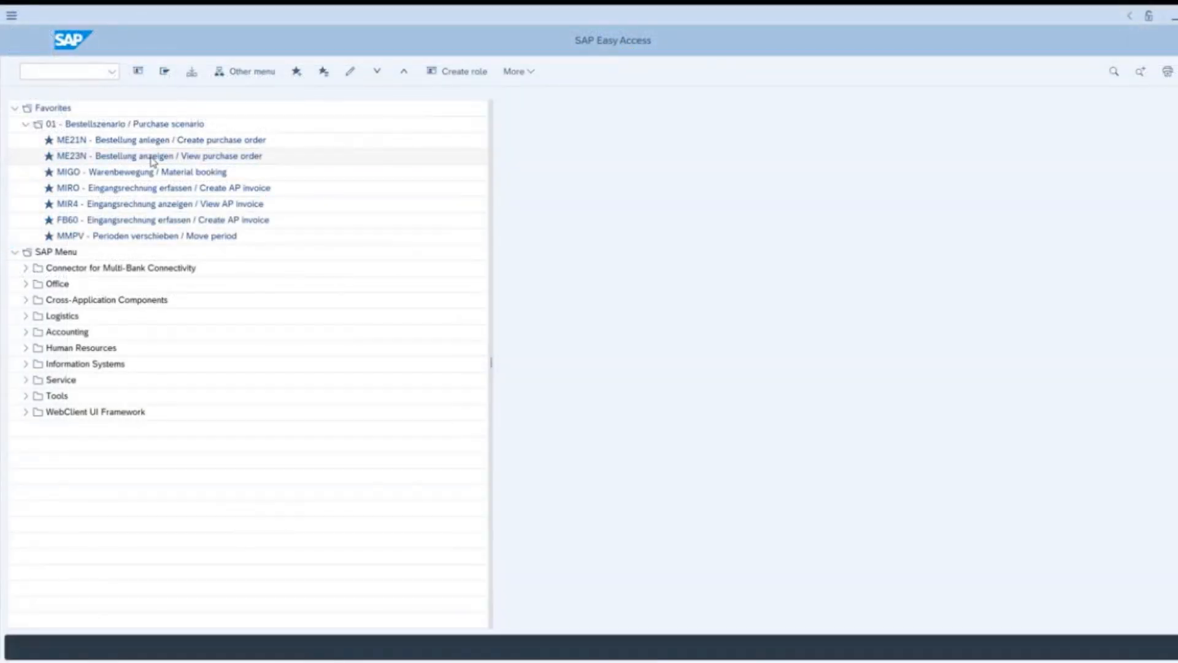
# - Display the Stahlwerk München purchase order with ME23N and open its attachment list
pyautogui.doubleClick(153, 157)
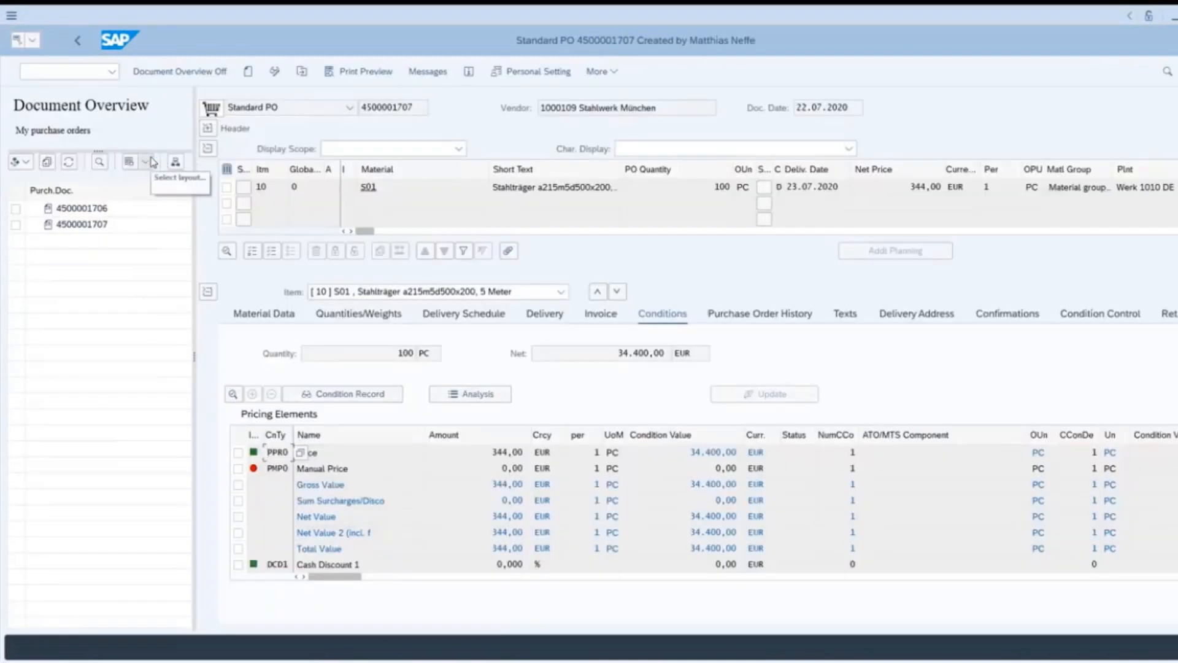
pyautogui.click(35, 46)
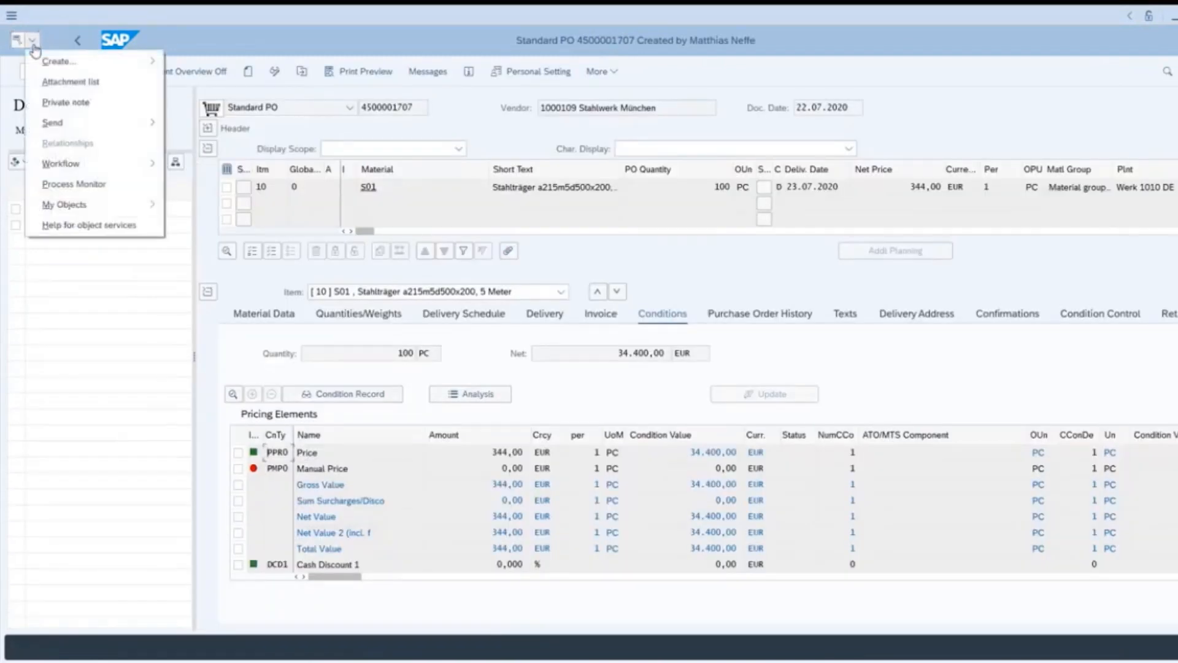
pyautogui.click(62, 82)
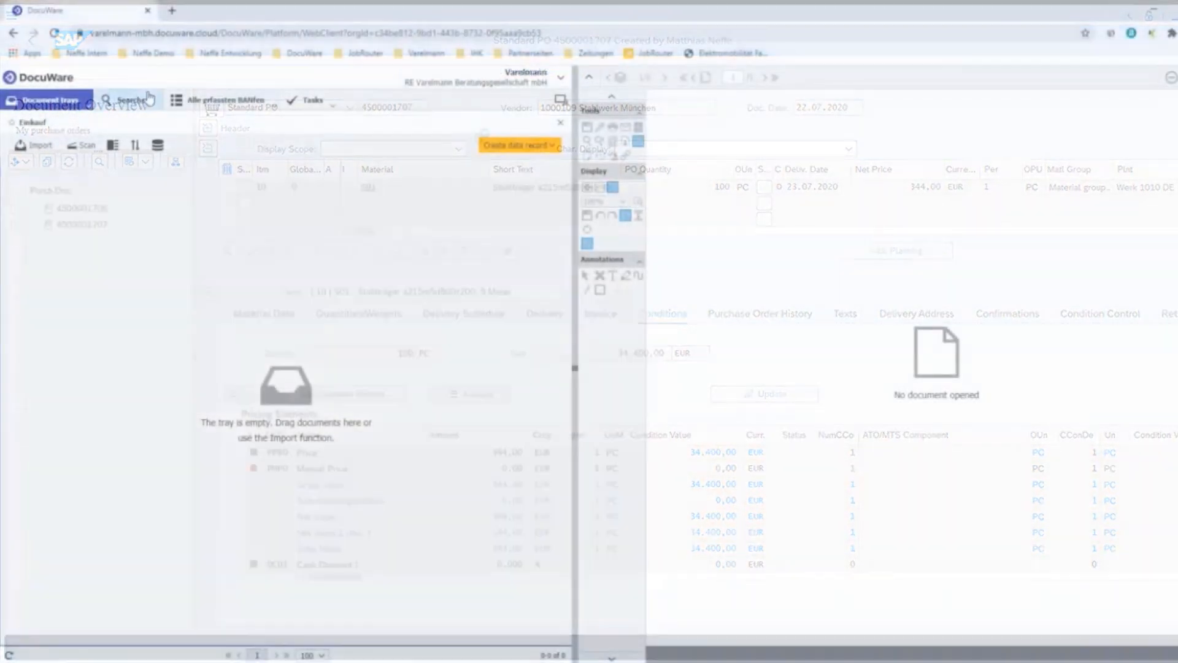
# - Switch to DocuWare and search the Einkauf archive with Vorgang set to the Stahlwerk München purchase order number
pyautogui.click(135, 99)
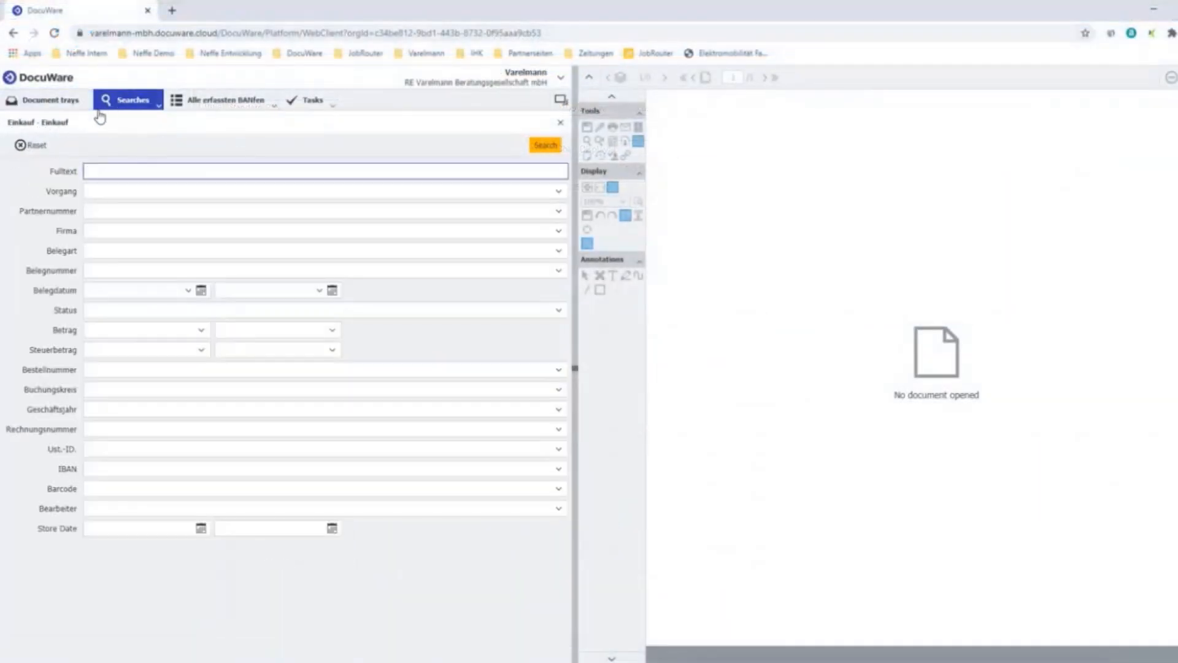
pyautogui.click(131, 189)
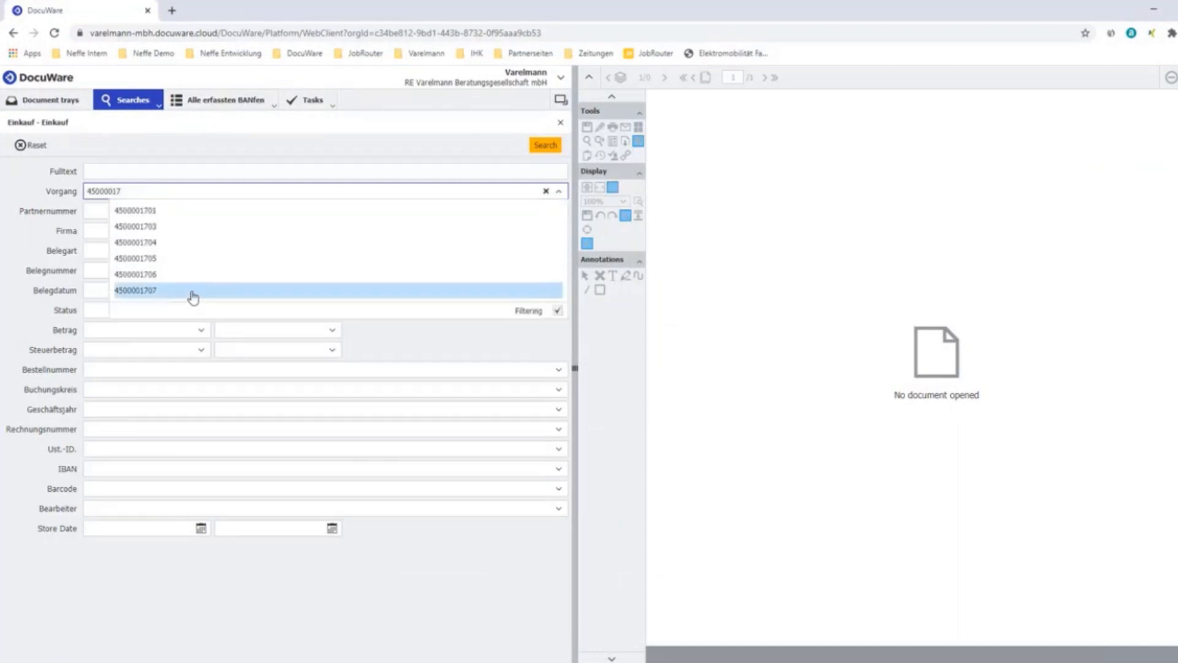
pyautogui.click(196, 297)
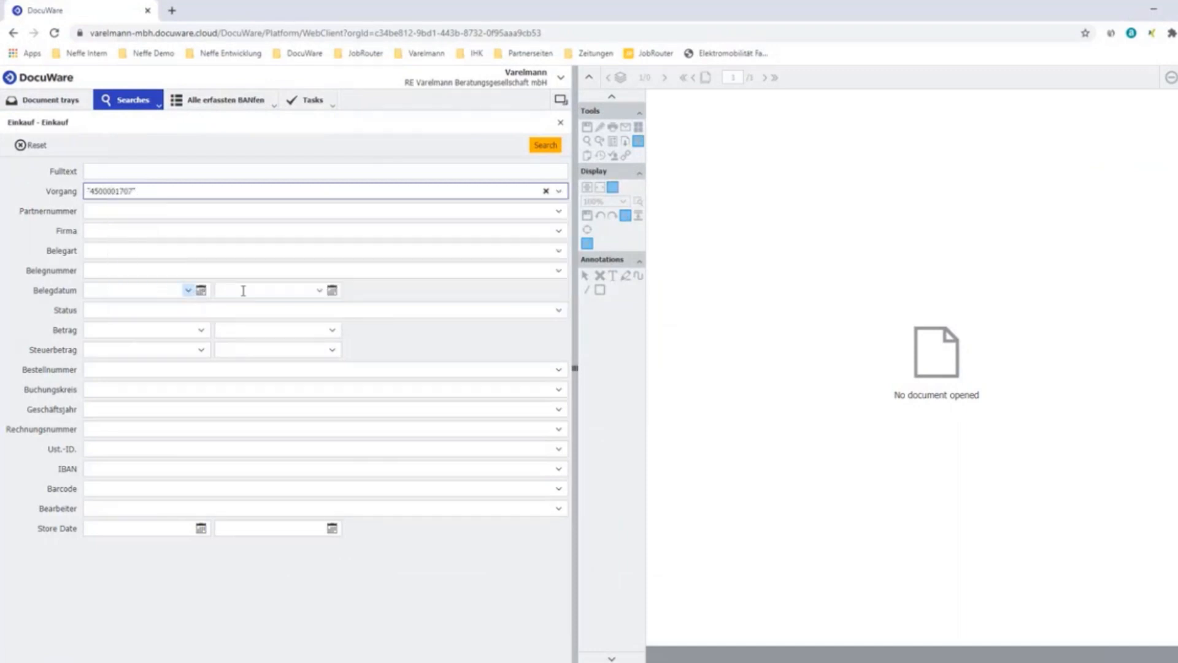
pyautogui.click(540, 146)
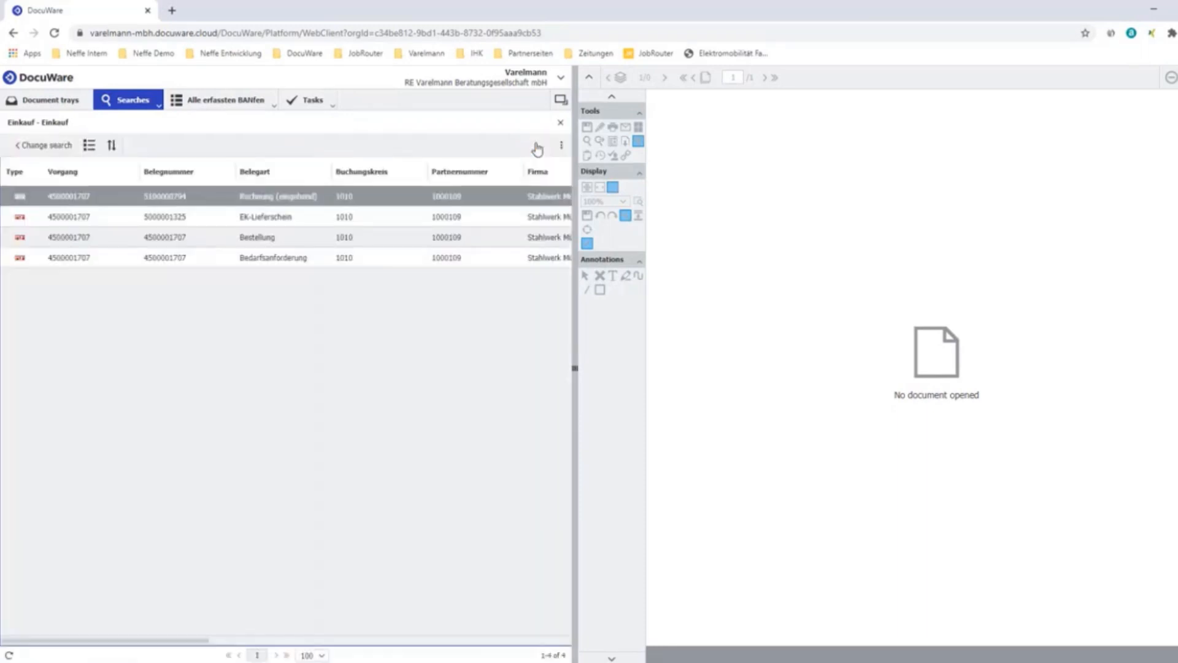
# - Open the incoming Stahlwerk München invoice from the search results and browse through the remaining linked documents up to the purchase request
pyautogui.doubleClick(392, 200)
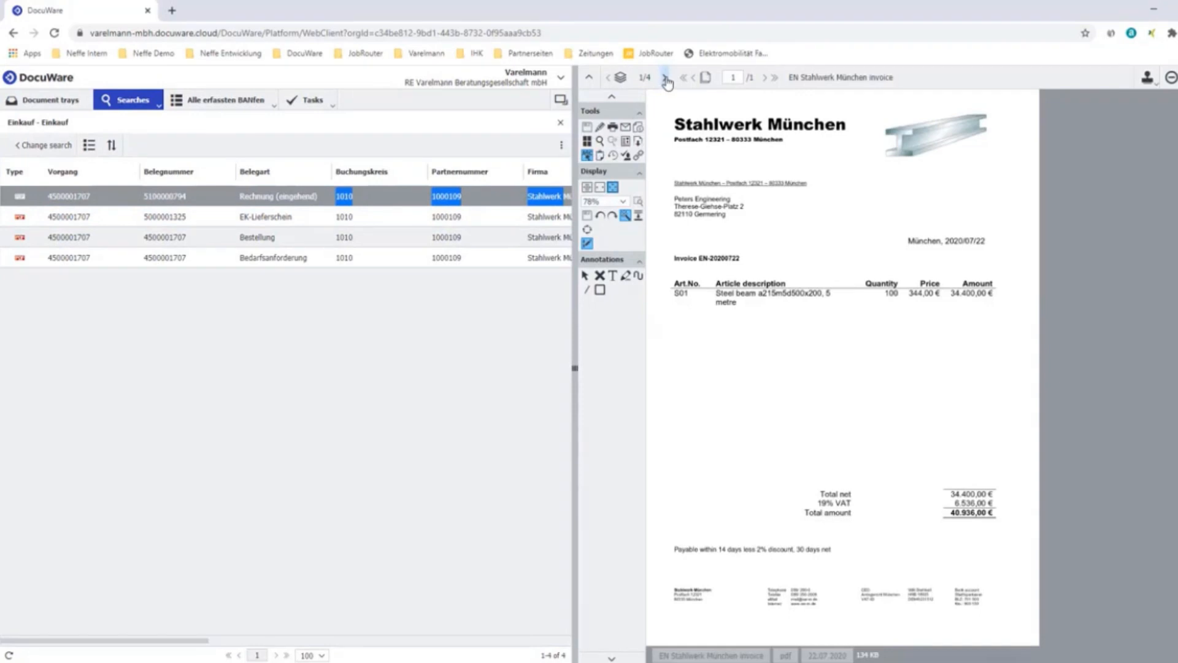
pyautogui.click(666, 78)
pyautogui.click(666, 78)
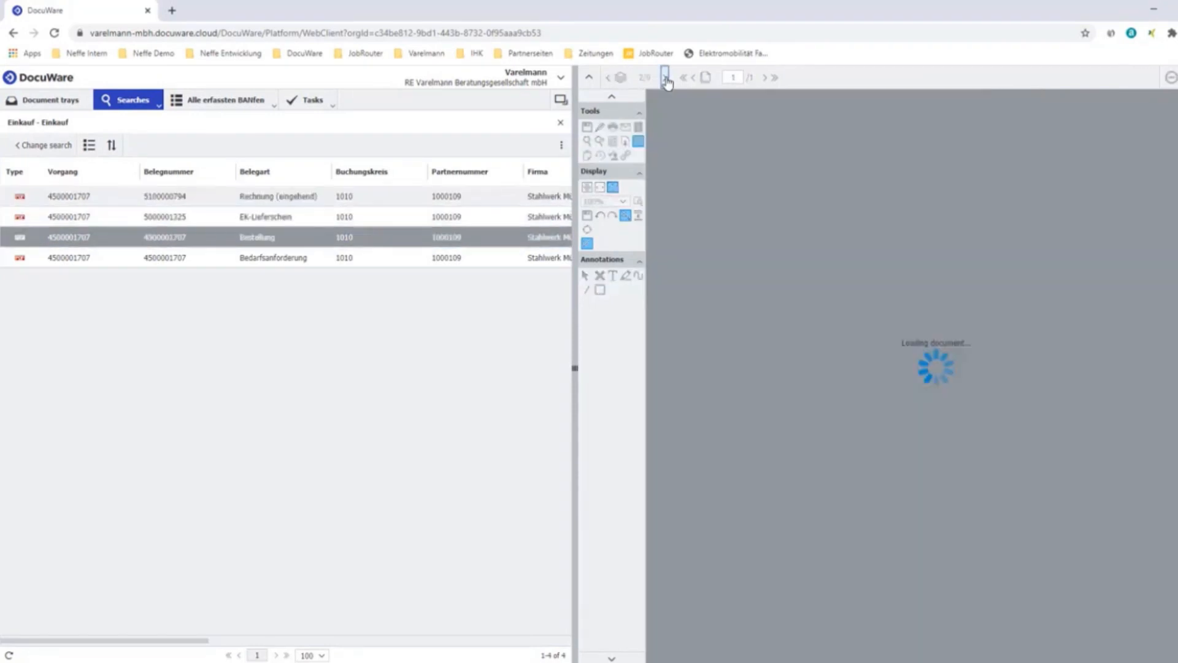
pyautogui.click(666, 78)
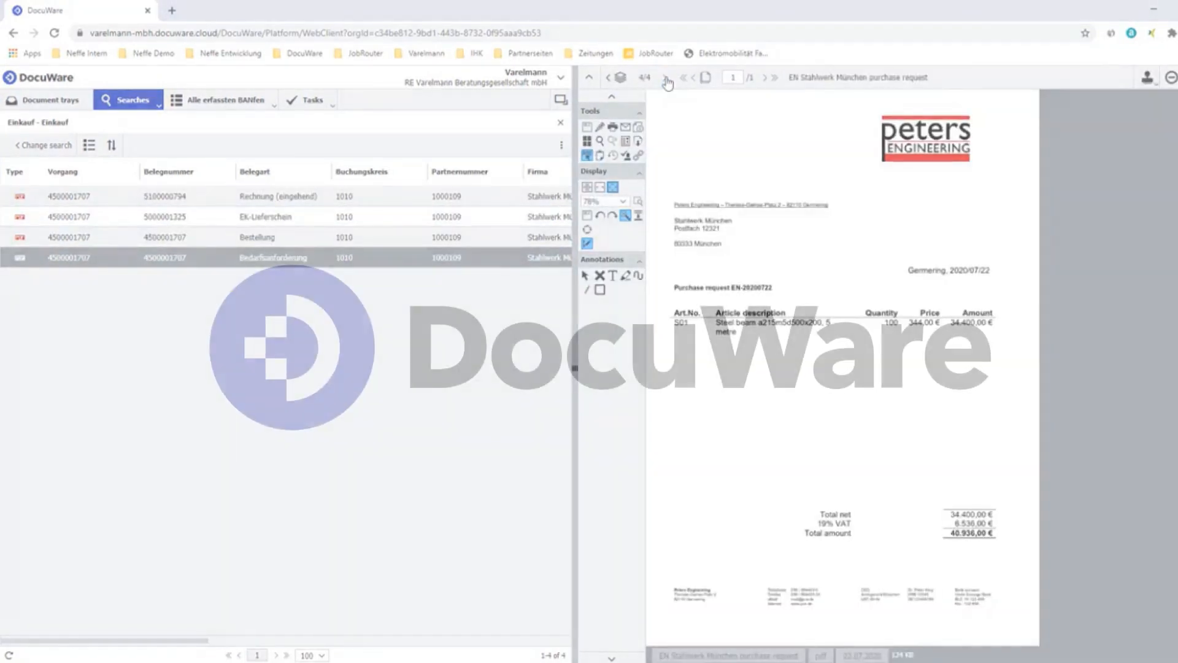
pyautogui.click(63, 104)
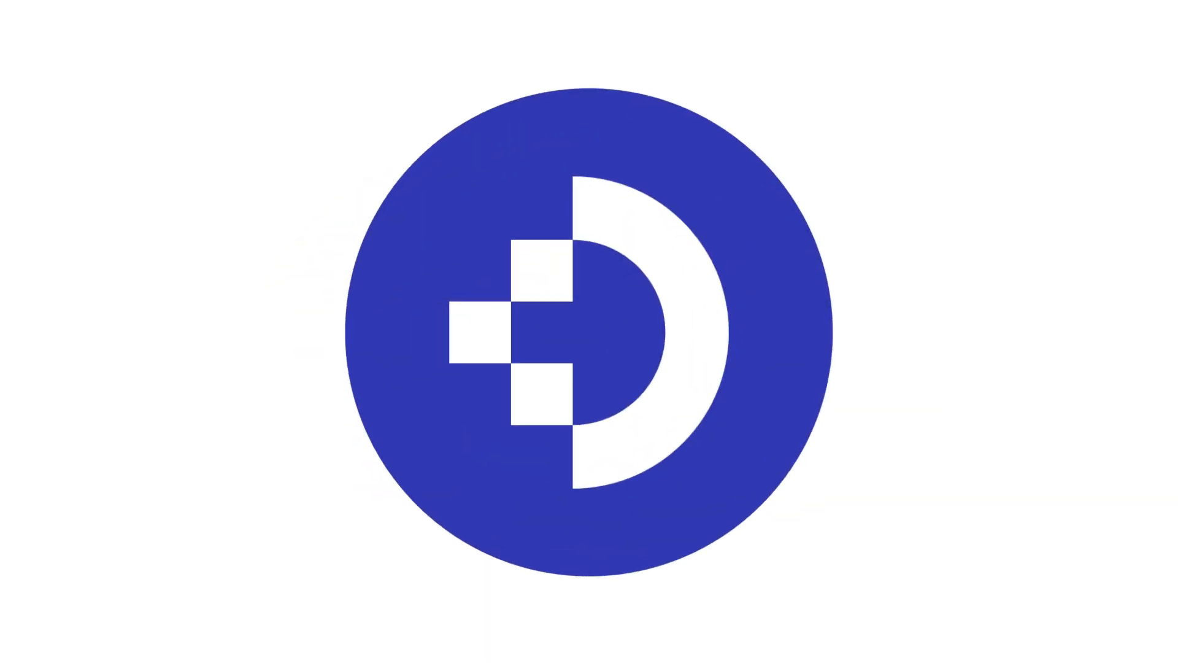